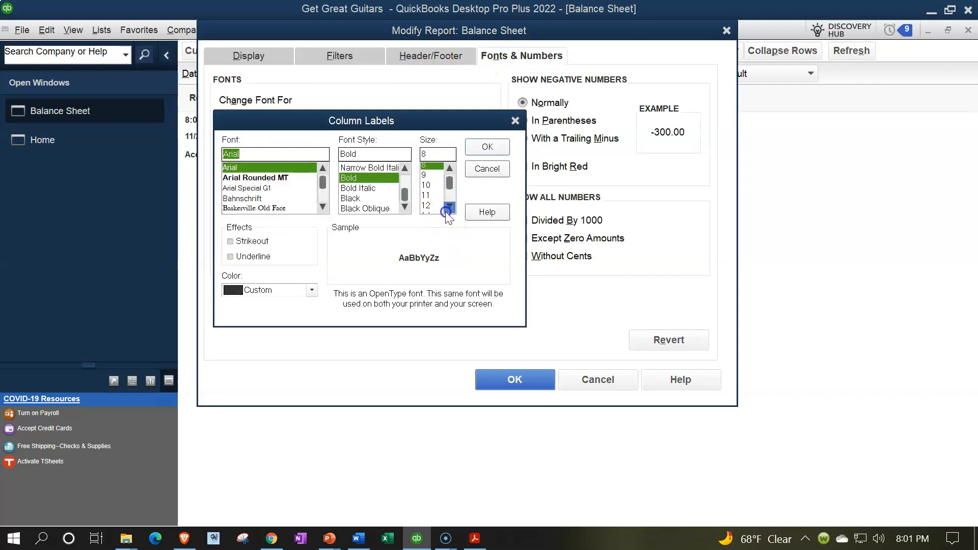
Set the balance sheet's column label font to size 14 and apply the change to all related fonts
click(426, 209)
click(477, 147)
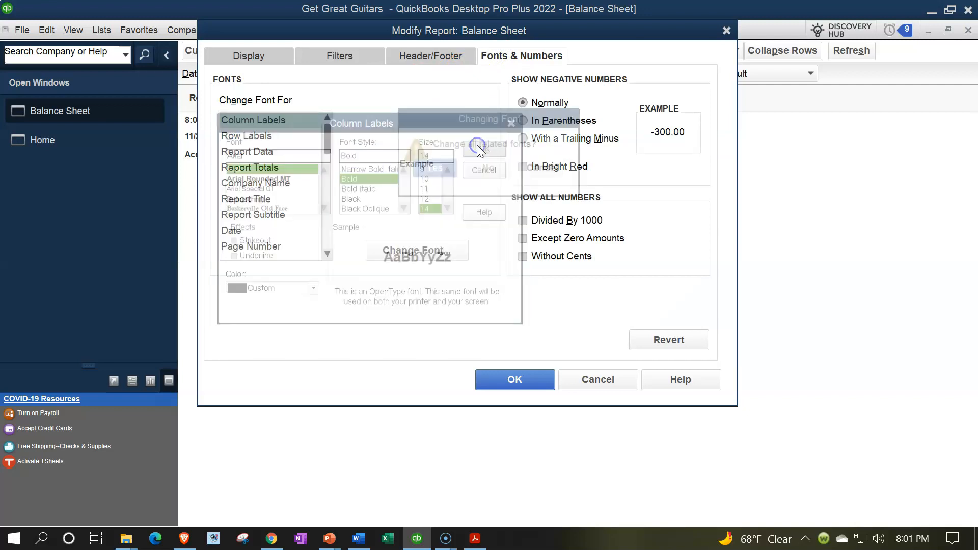
click(430, 164)
click(515, 377)
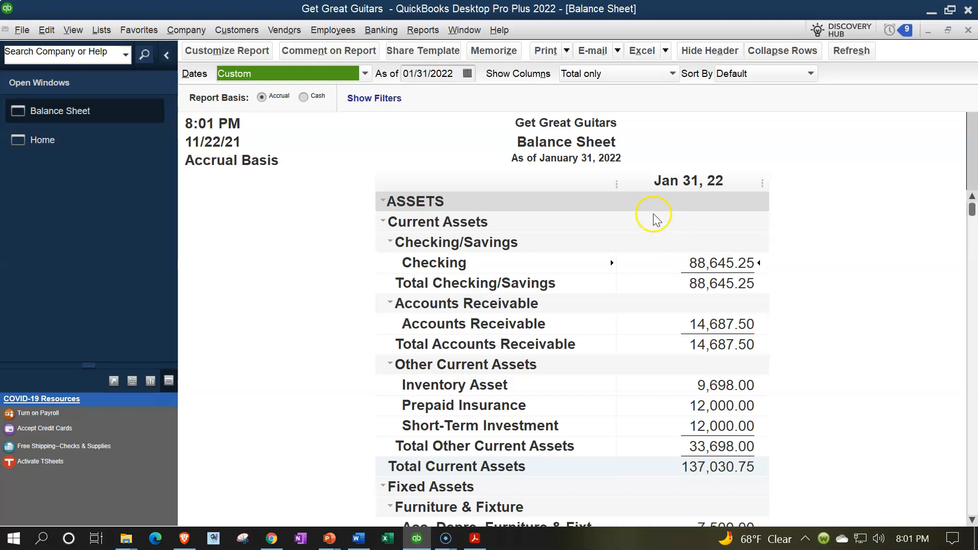
Start the Checking account reconciliation for 01/31/2022, comparing its beginning balance with the January bank statement PDF before continuing
click(383, 31)
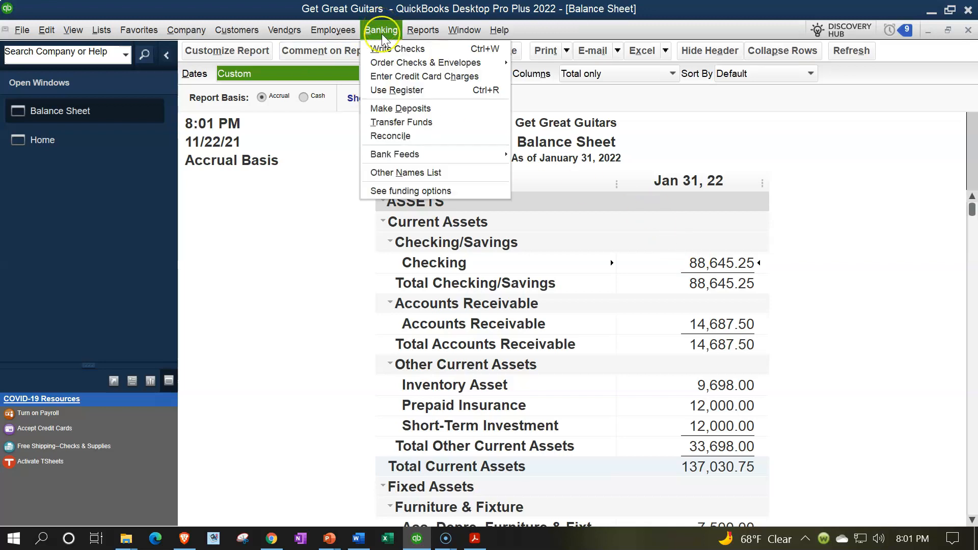
click(410, 141)
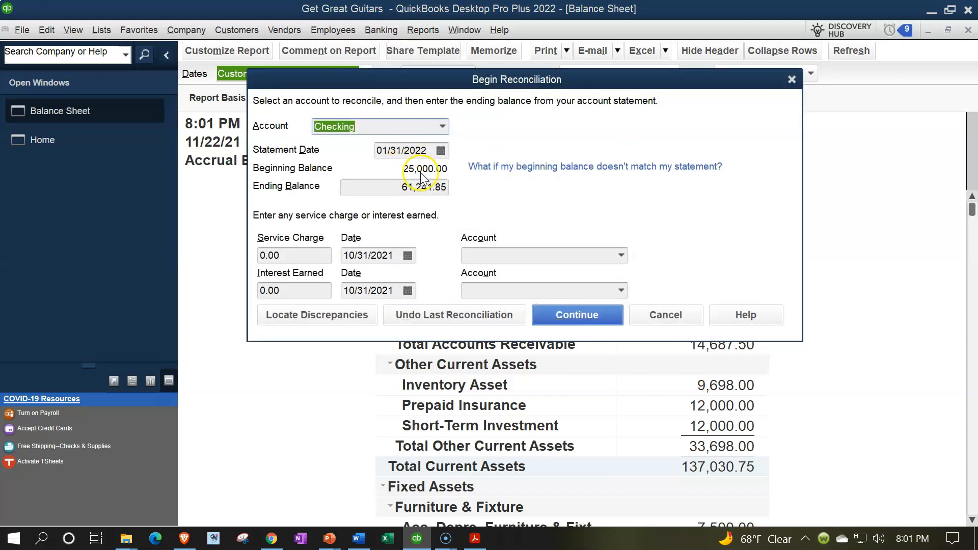
click(473, 538)
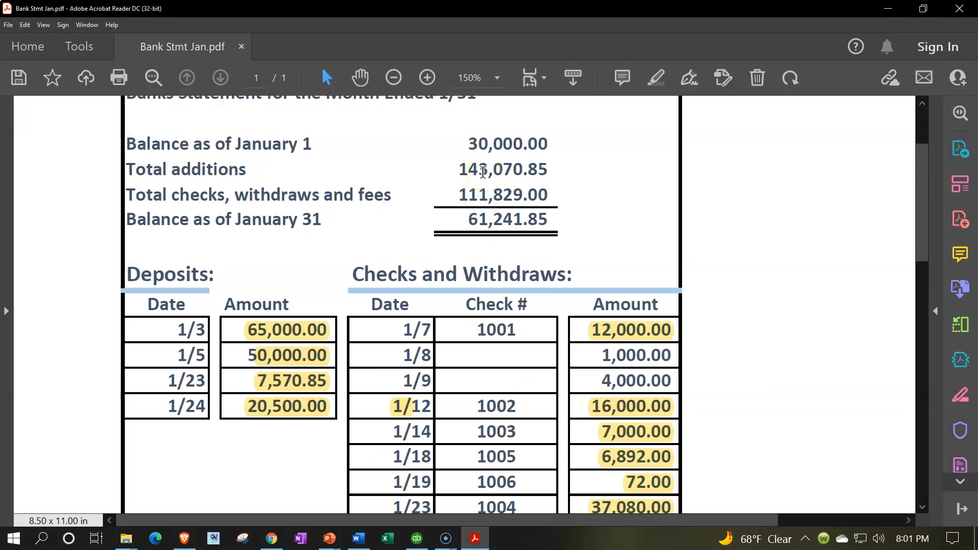
scroll(482, 172, up, 1)
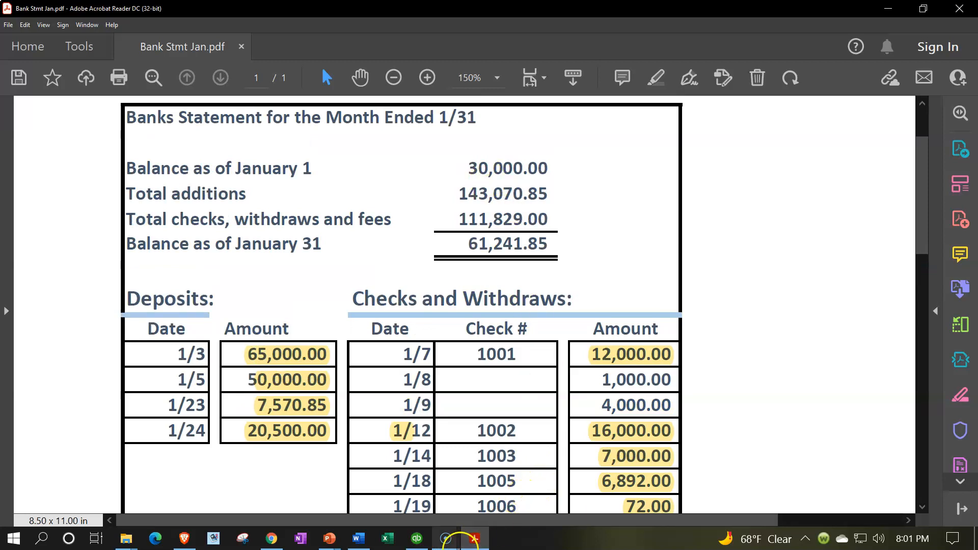
click(470, 543)
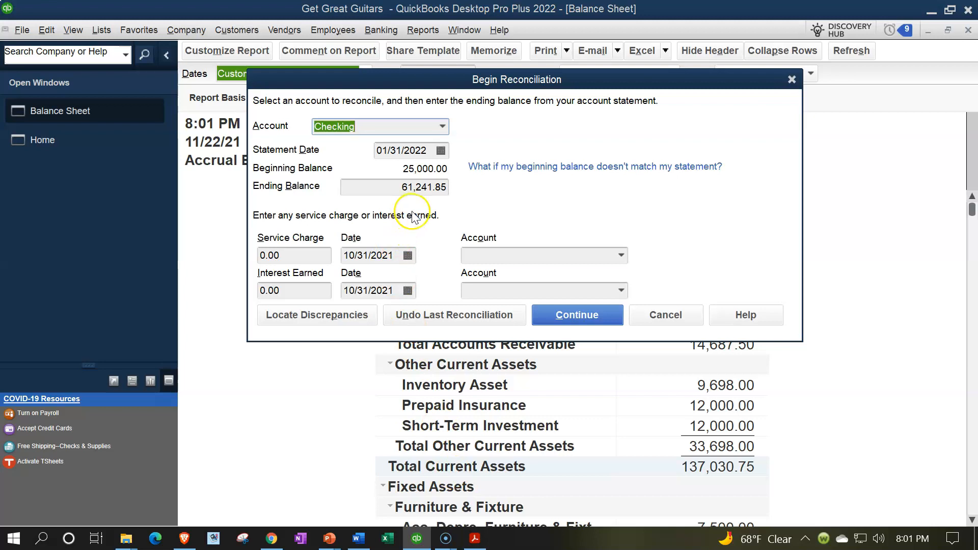
click(565, 325)
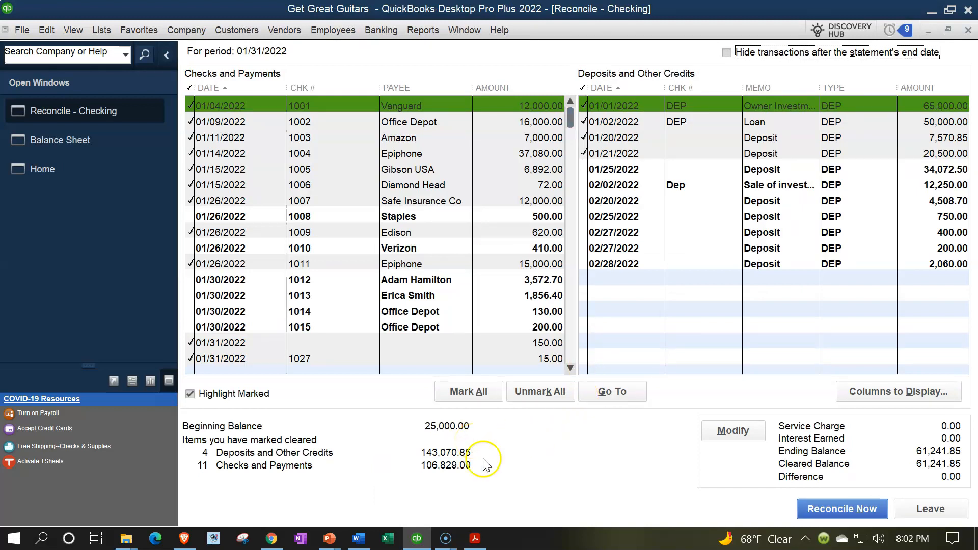
Compare the reconciliation's cleared totals with the bank statement and examine the unhighlighted 1/8 and 1/9 withdrawals
click(475, 538)
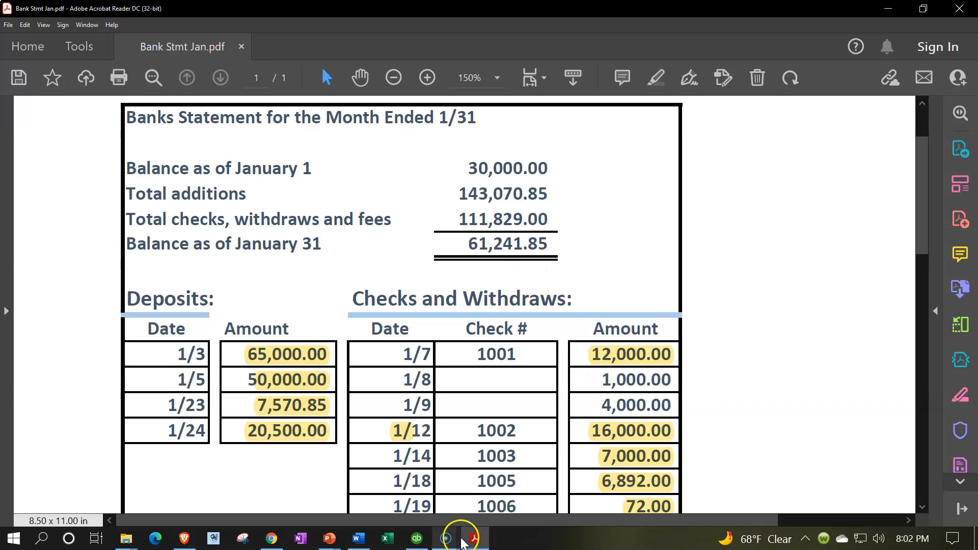
click(416, 538)
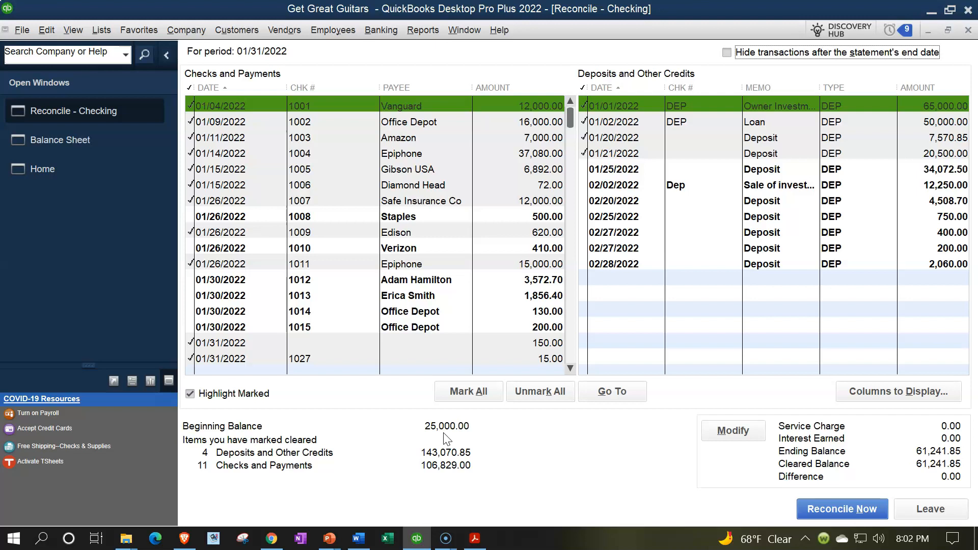
click(475, 538)
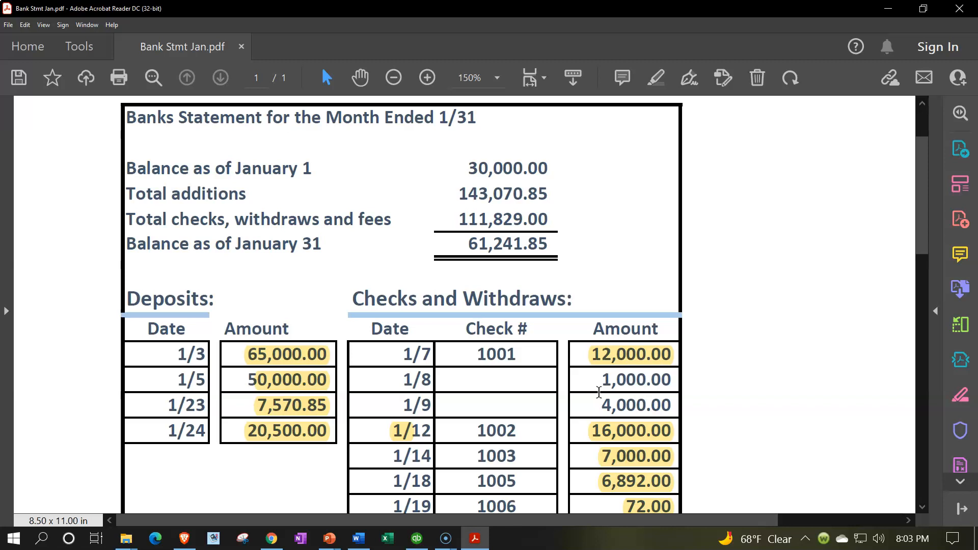
drag(400, 381, 646, 398)
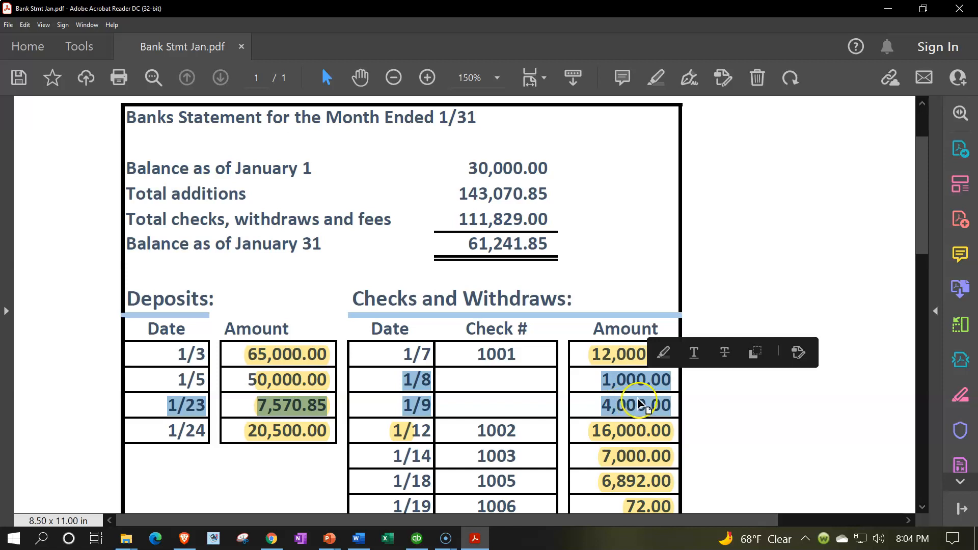
click(633, 388)
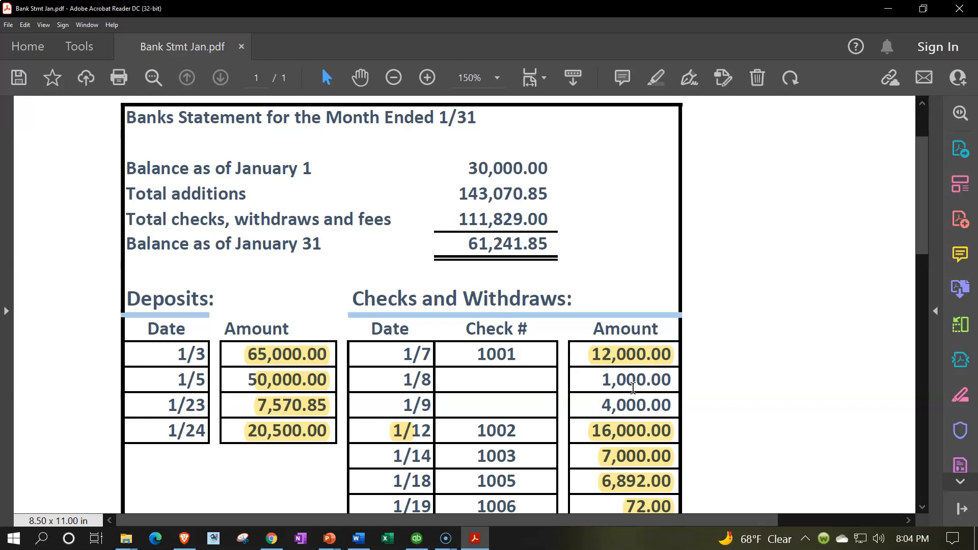
click(400, 380)
drag(399, 380, 447, 380)
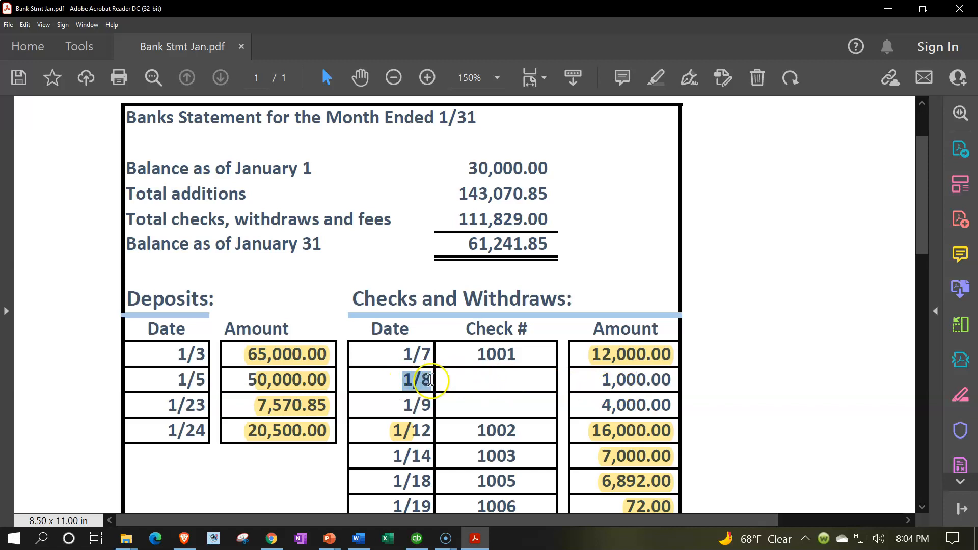
drag(397, 410, 428, 417)
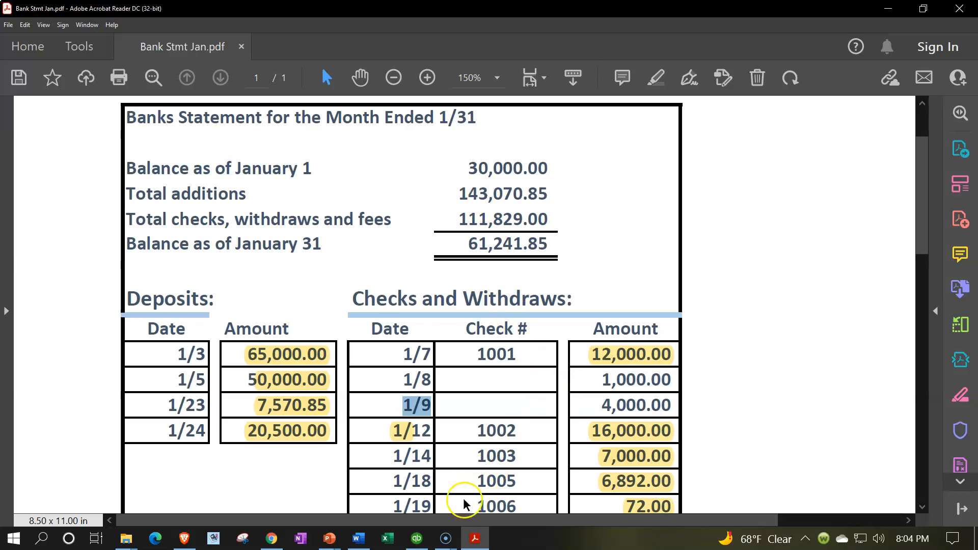
Return to QuickBooks, open the Checking register from the Chart of Accounts and collapse the list of open windows
click(417, 539)
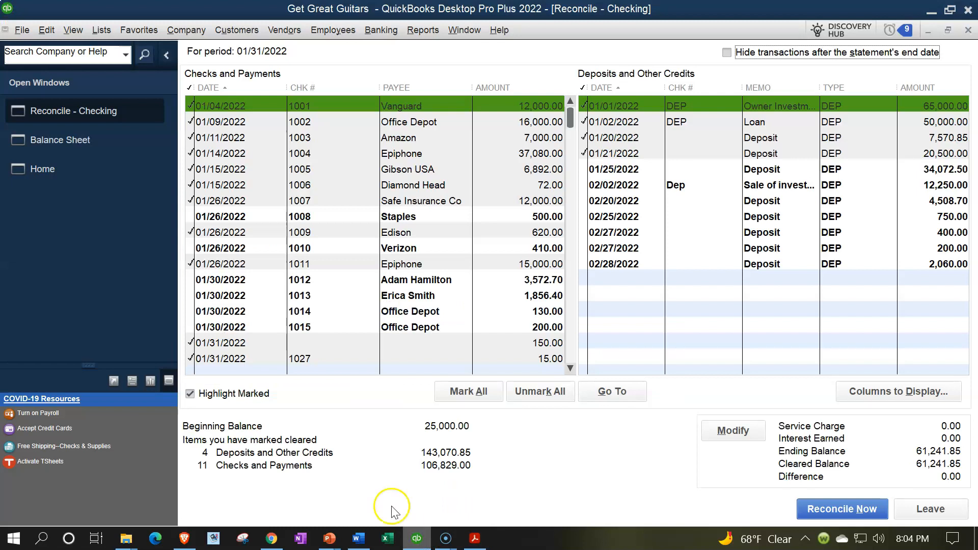
click(121, 163)
click(97, 36)
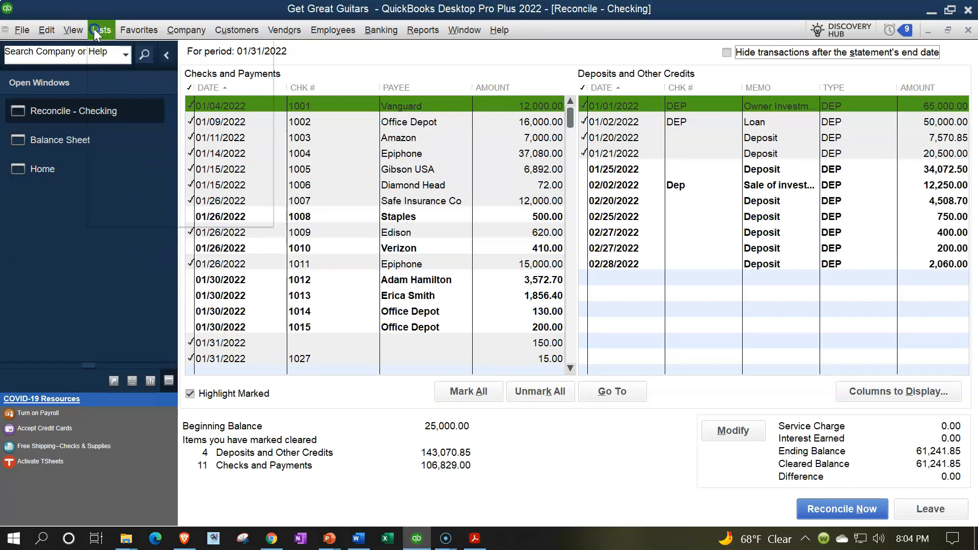
click(95, 29)
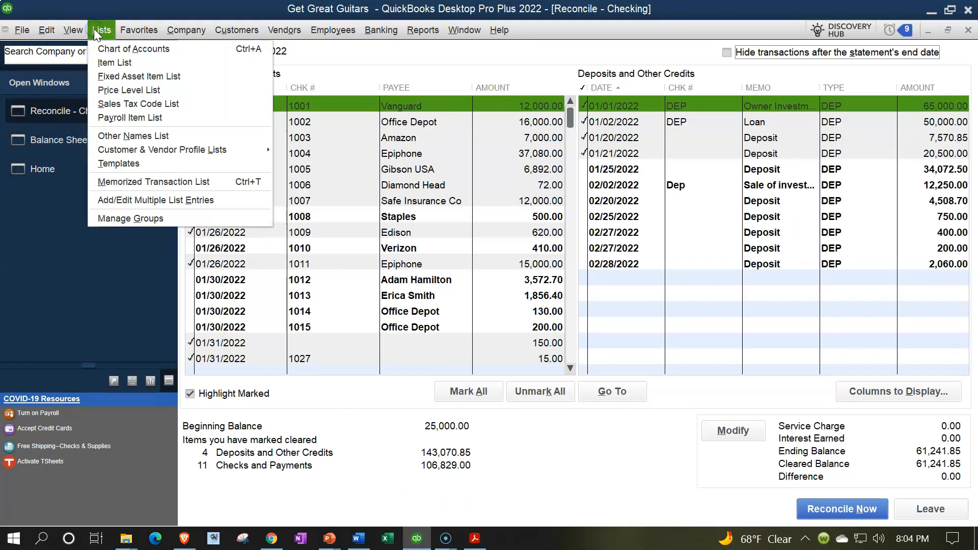
click(122, 48)
click(189, 133)
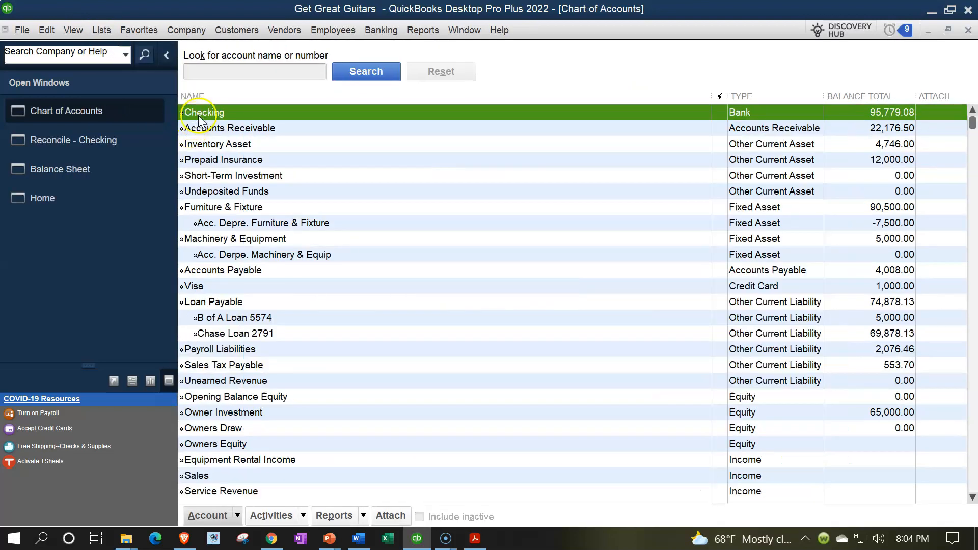
double_click(204, 113)
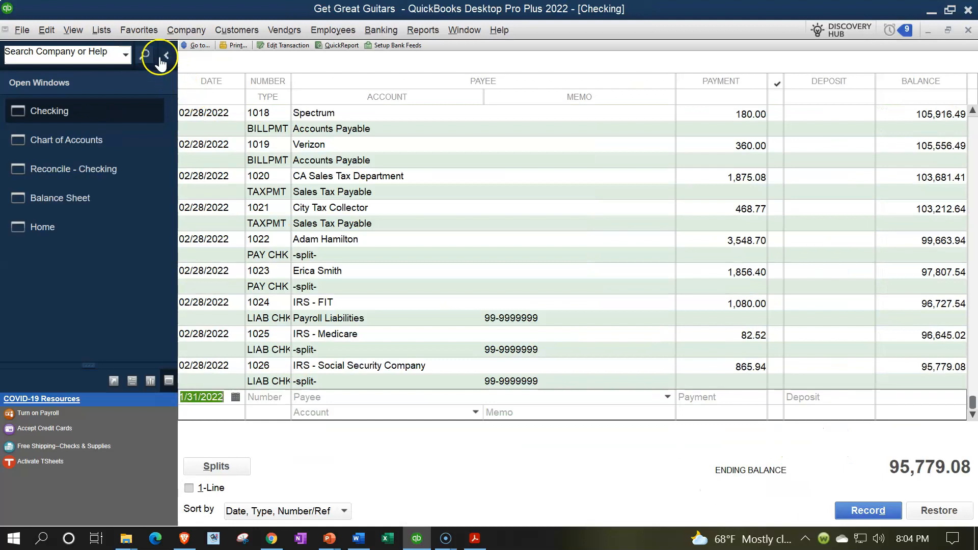
click(166, 55)
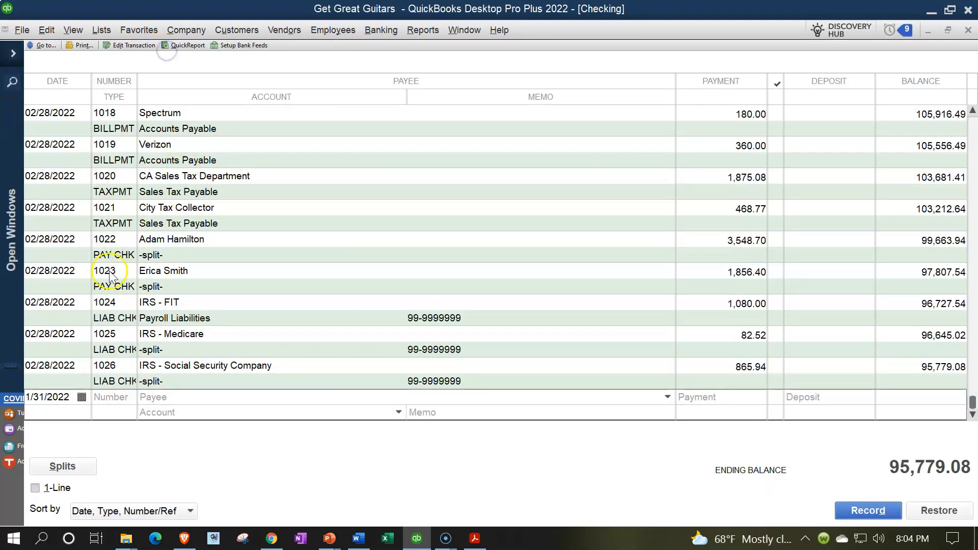
Date the new Checking register entry 12/25/2021 and leave its check number blank
double_click(74, 397)
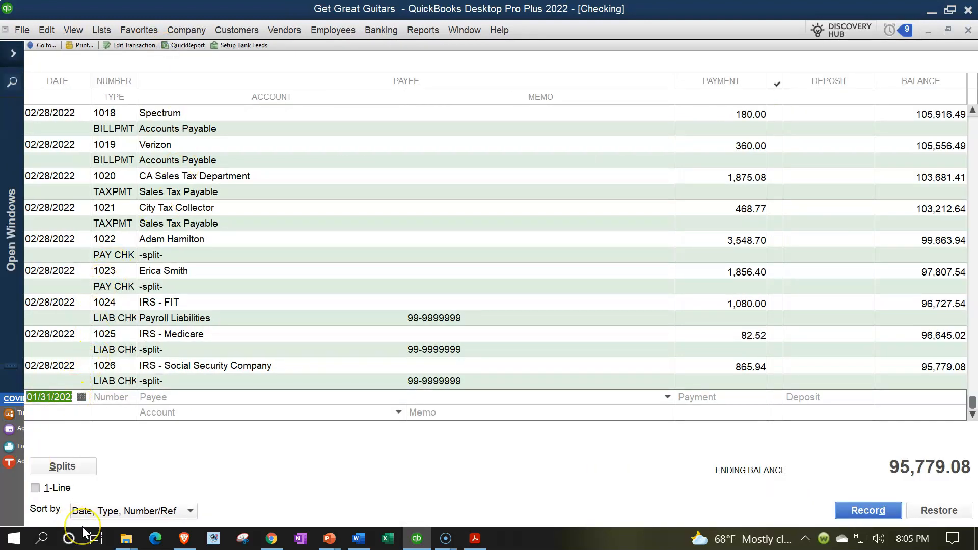
text(122521)
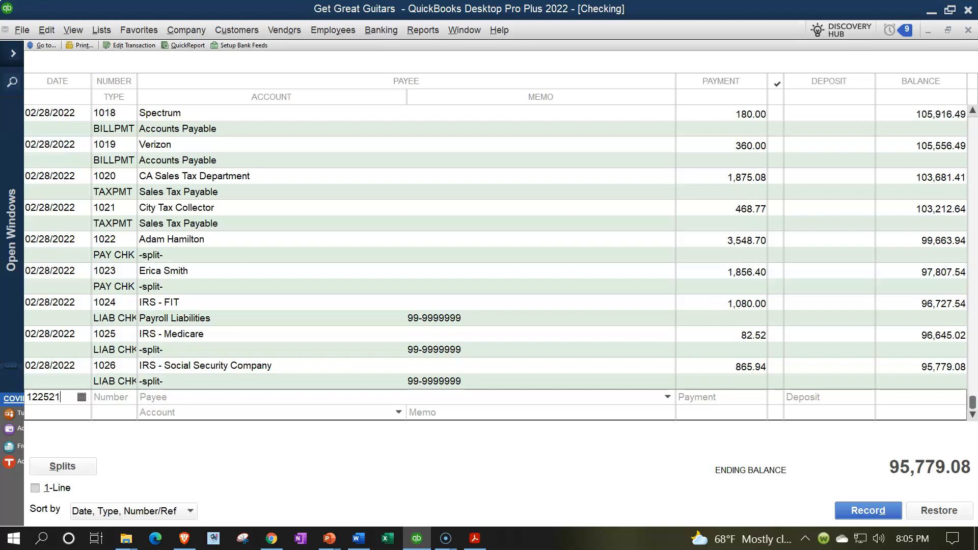
key(Tab)
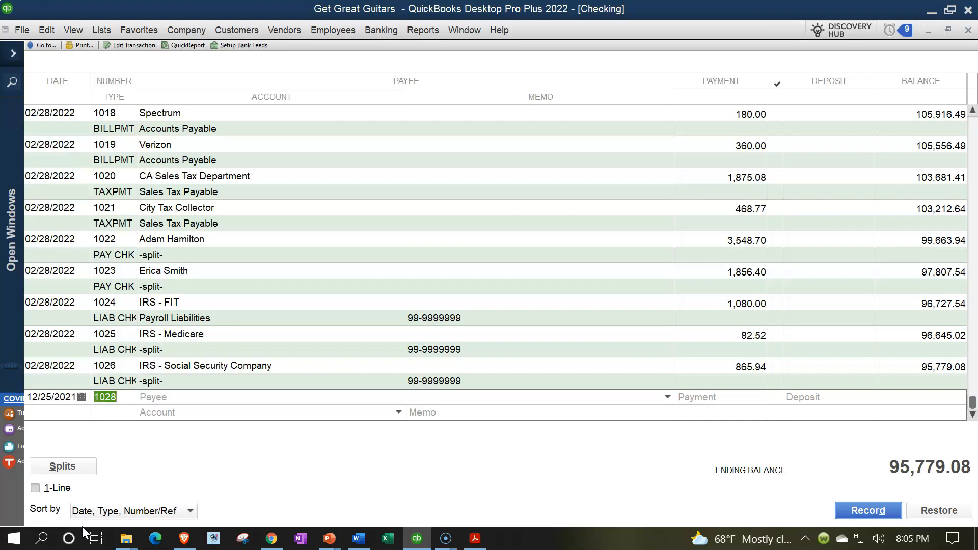
key(BackSpace)
key(Tab)
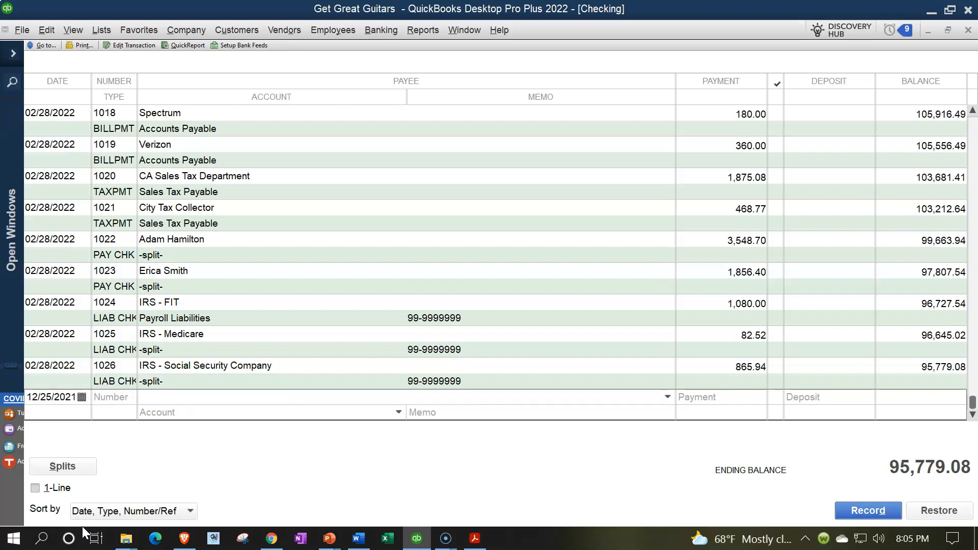
Set the entry's payee to Epiphone and enter the 1/9 statement withdrawal of 4,000.00 as the payment
text(Edison)
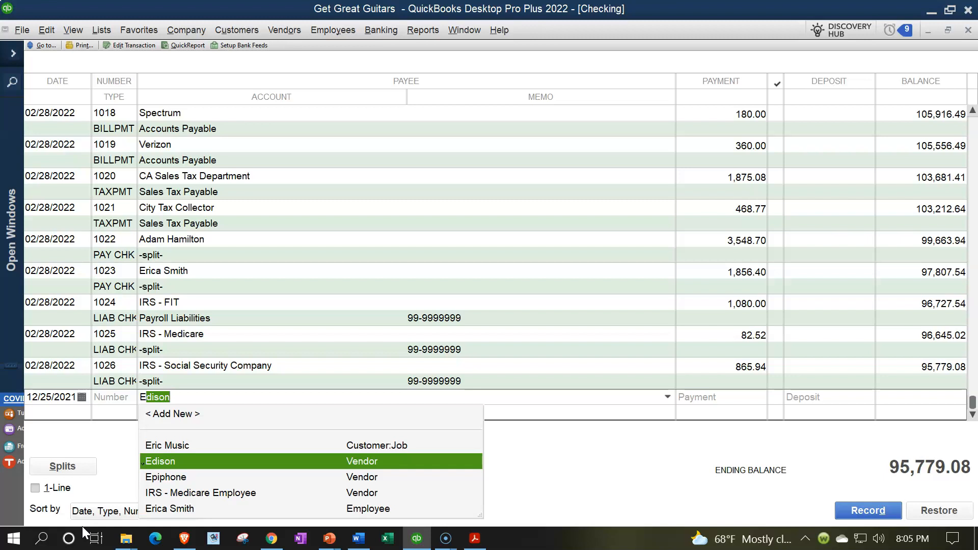
key(Down)
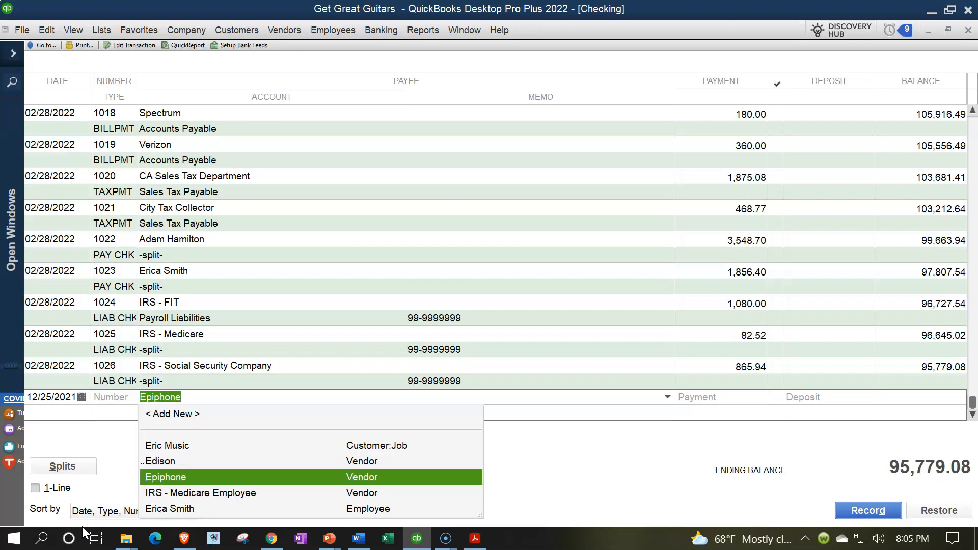
key(Tab)
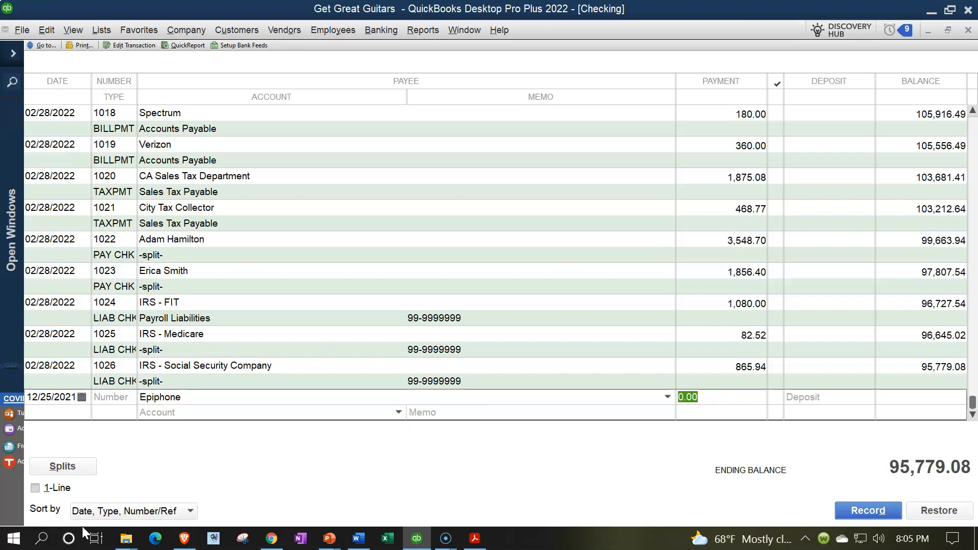
click(475, 539)
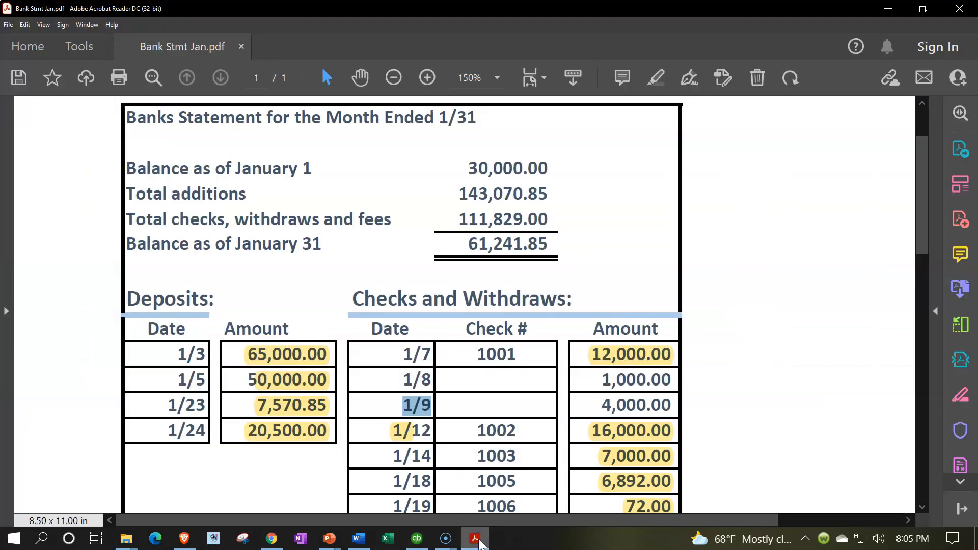
click(477, 539)
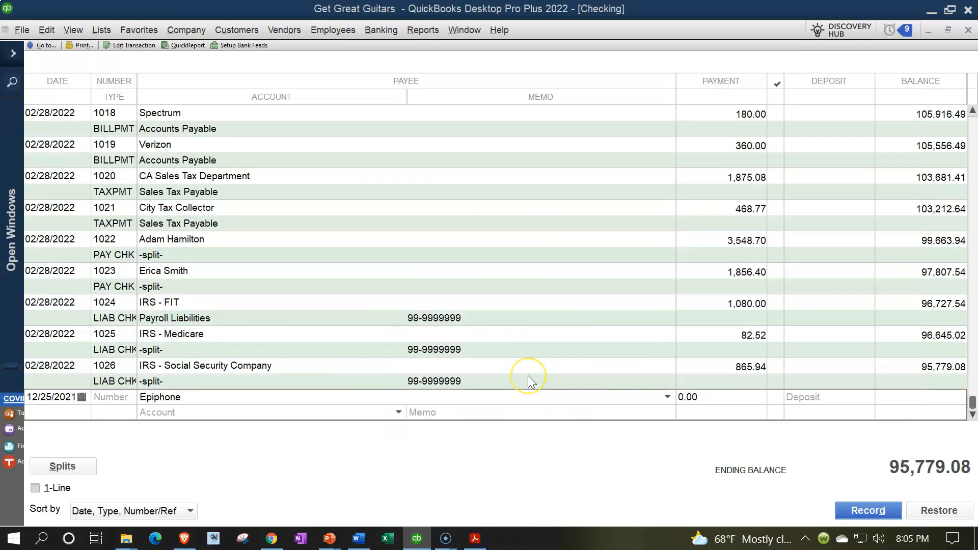
double_click(682, 397)
text(4000)
key(Tab)
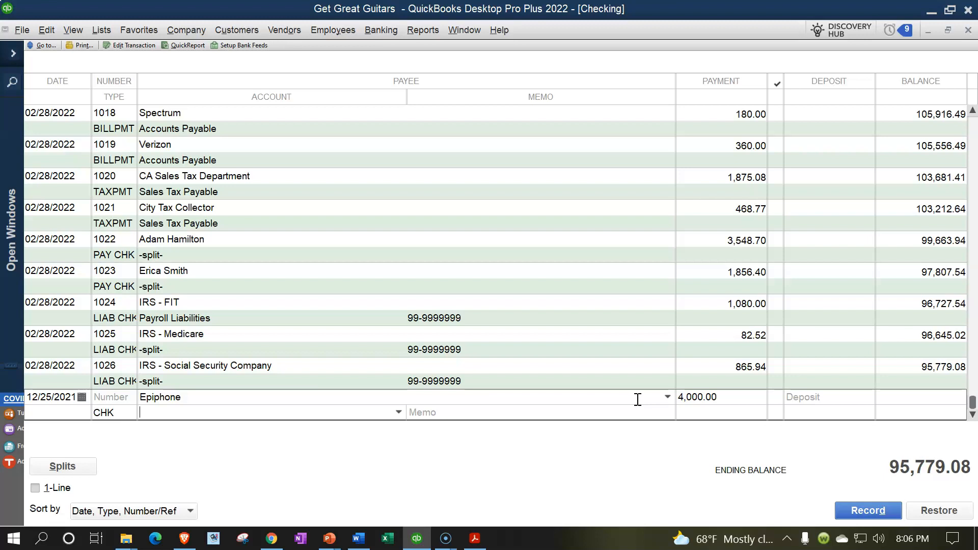
Assign the Epiphone check to Opening Balance Equity with the memo "Outstanding check from prior year" and record it
click(398, 412)
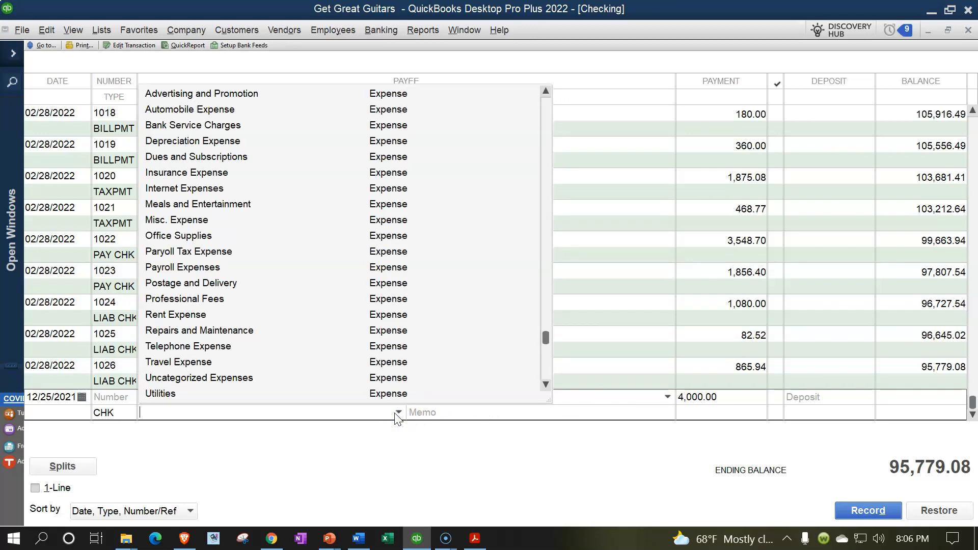
text(Opening Balance Equity)
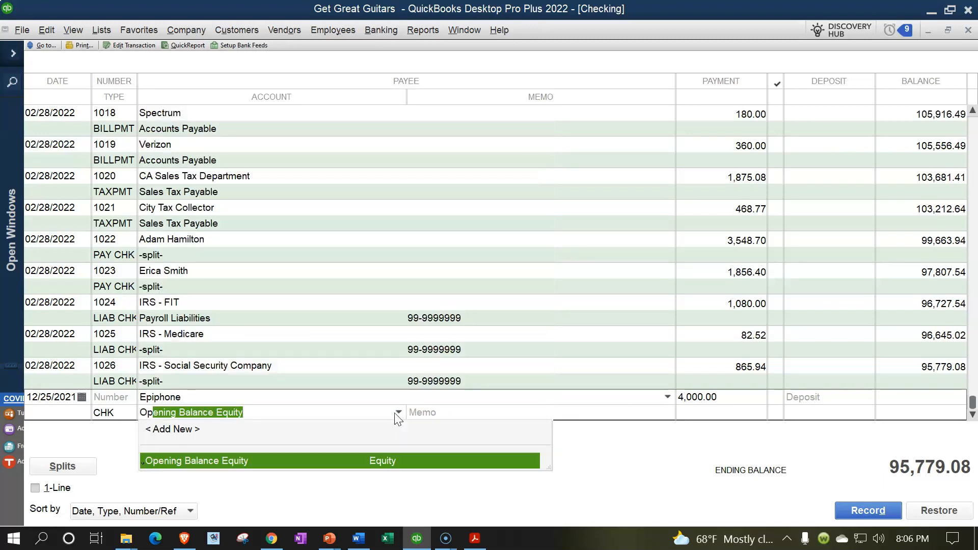
key(Tab)
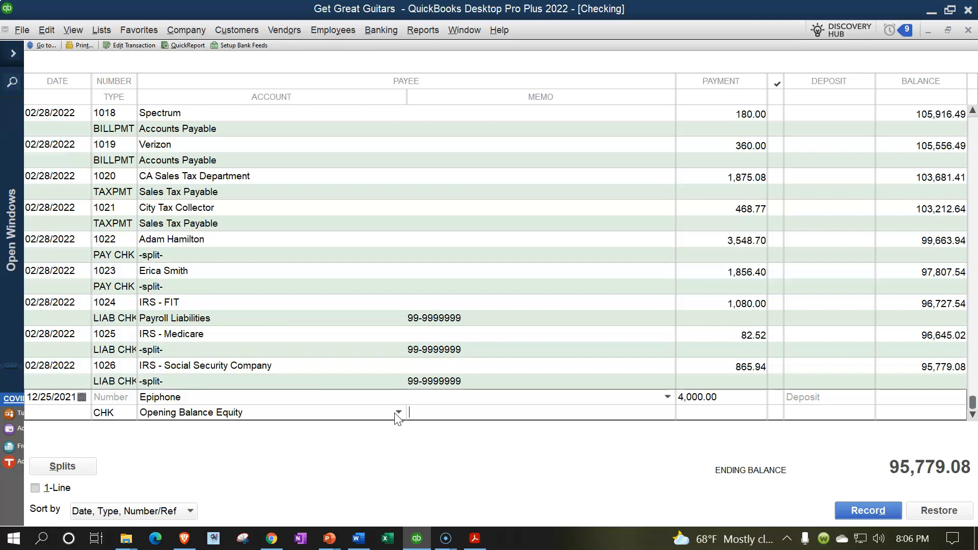
text(Outstanding check from pri)
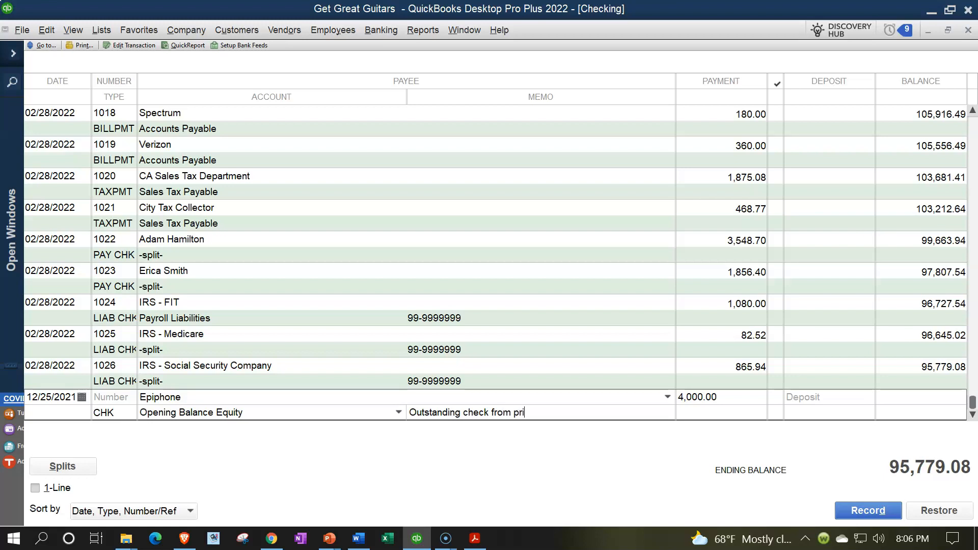
text(or year)
key(Return)
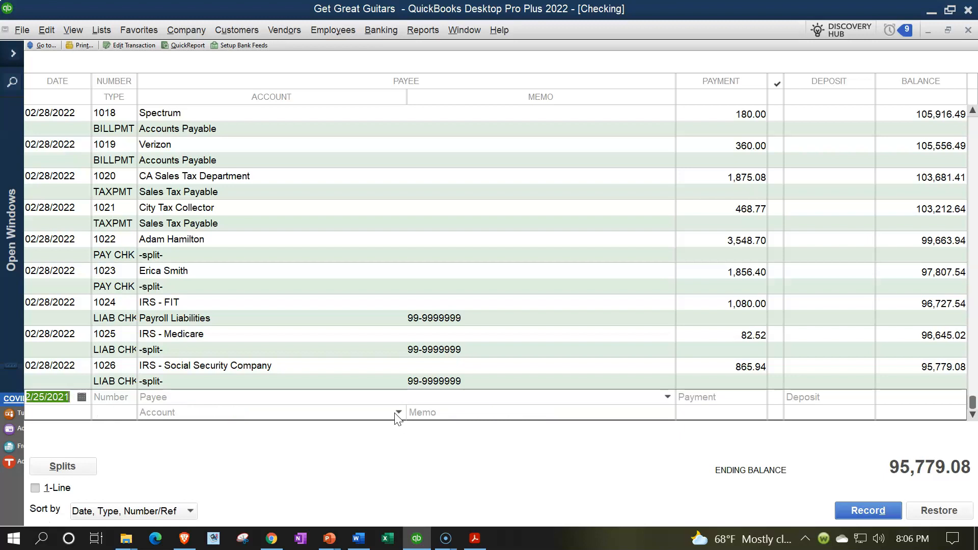
Start a second register entry dated 12/26/2021 with no check number and Gibson USA as payee
key(Tab)
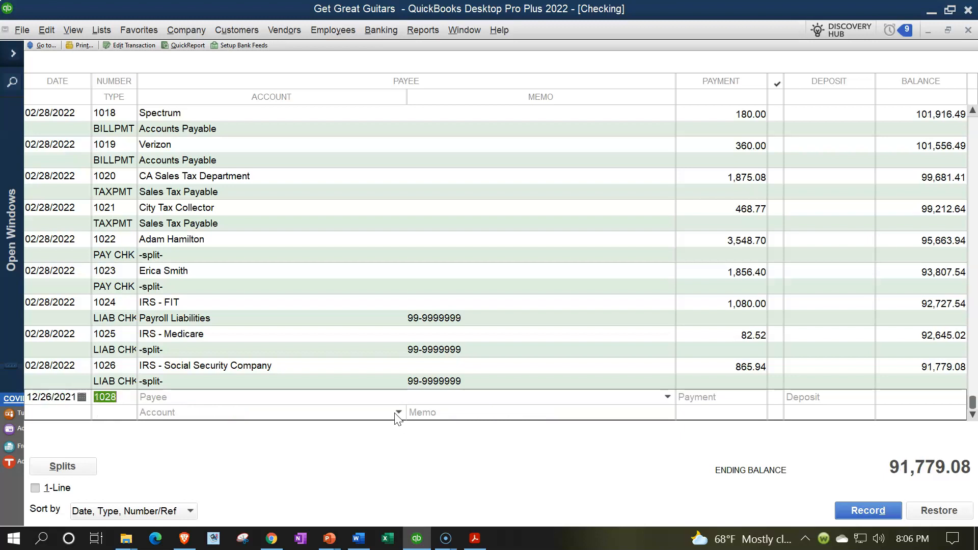
key(BackSpace)
key(Tab)
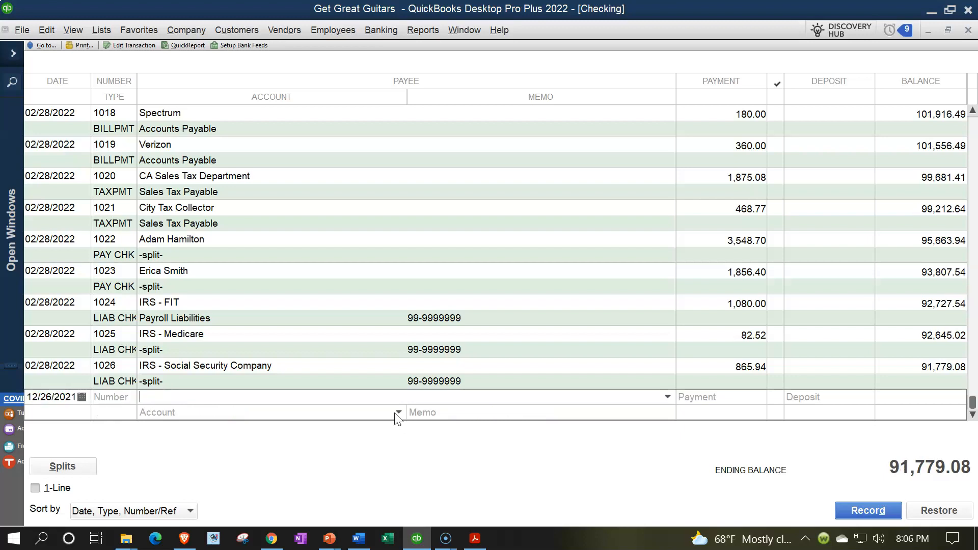
text(Gibson USA)
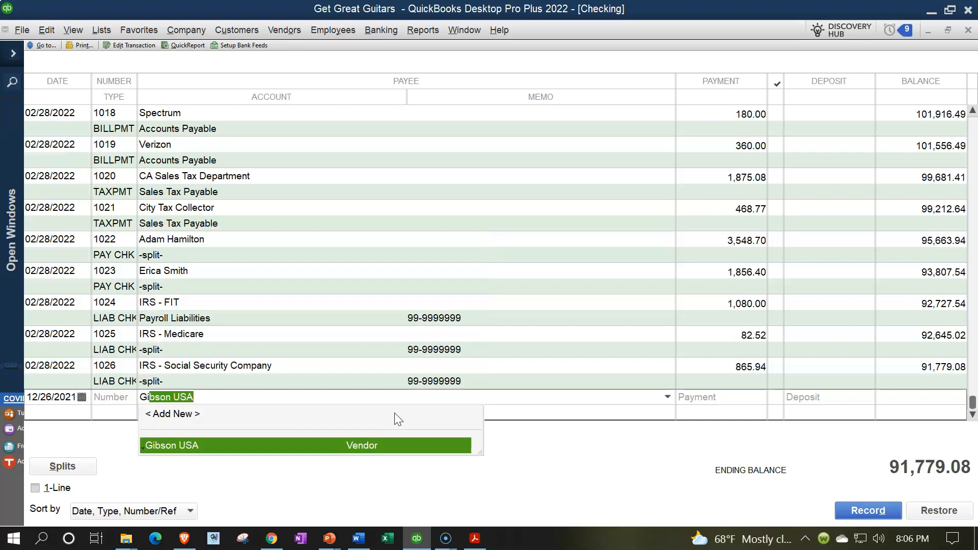
key(Tab)
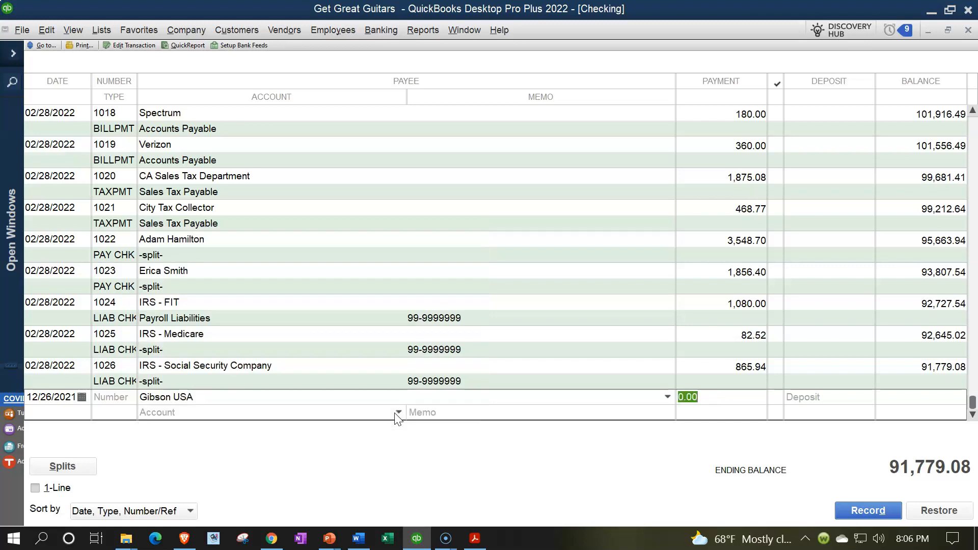
Look up the 1/8 withdrawal on the bank statement and enter 1,000.00 as the Gibson USA payment
click(474, 538)
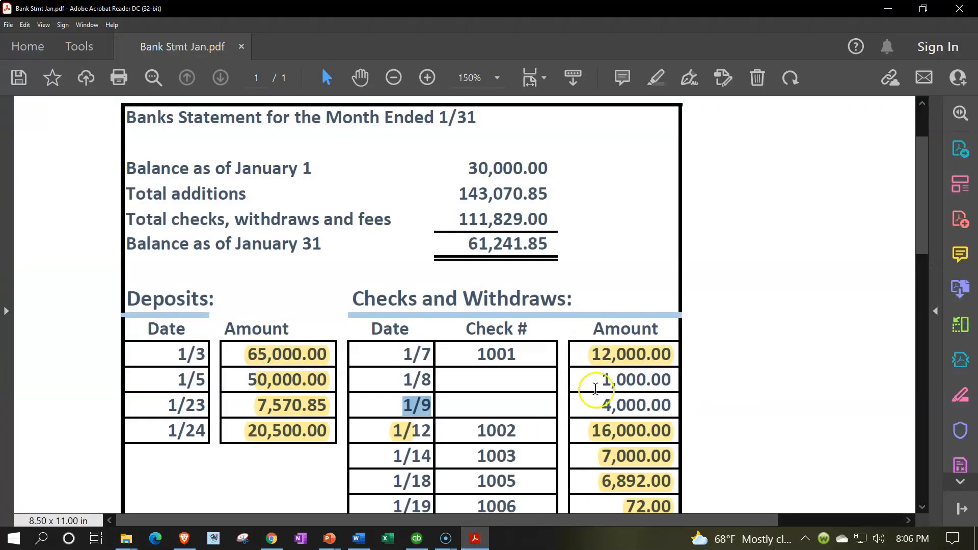
click(429, 387)
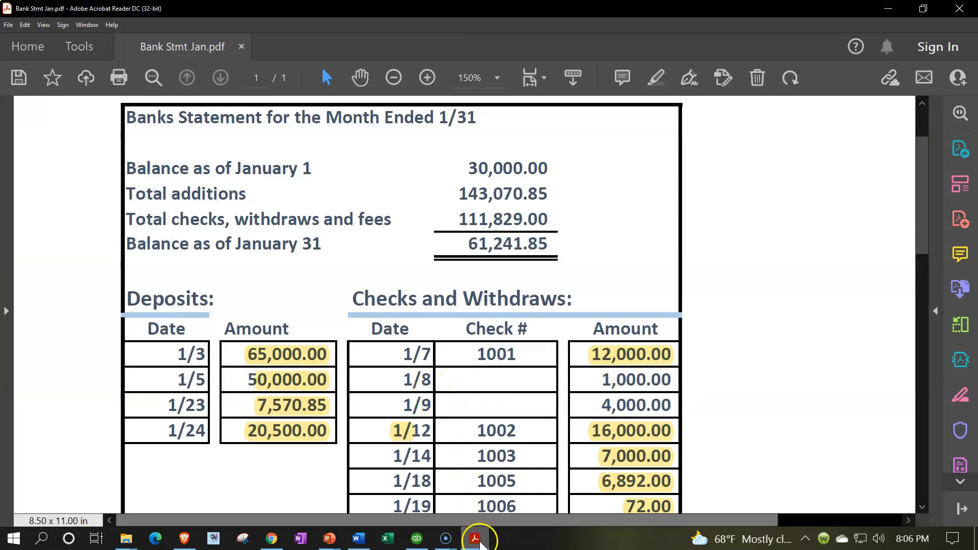
click(477, 540)
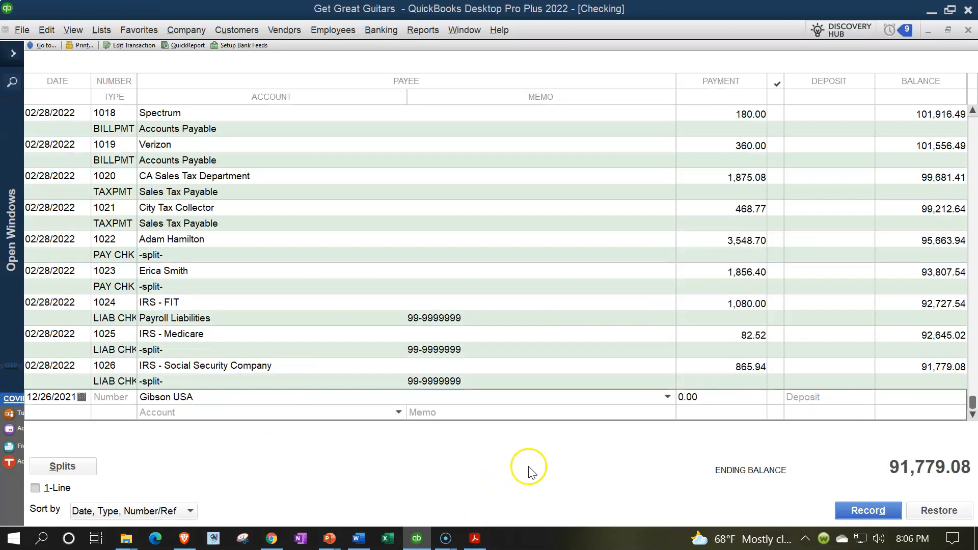
click(720, 396)
text(1000)
key(Tab)
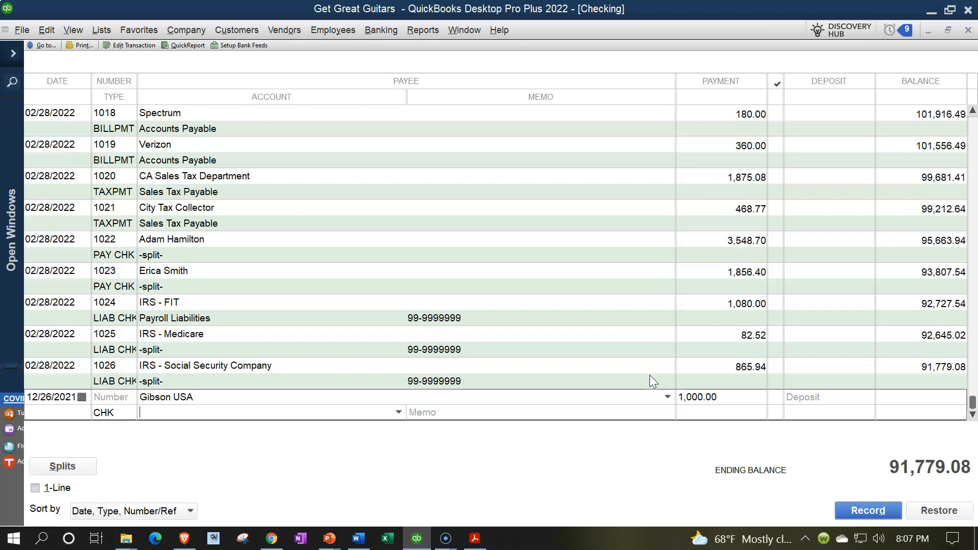
Assign the Gibson USA check to Opening Balance Equity with the memo "Check form prior year outstanding" and record it
text(Opening Balance Equity)
key(Tab)
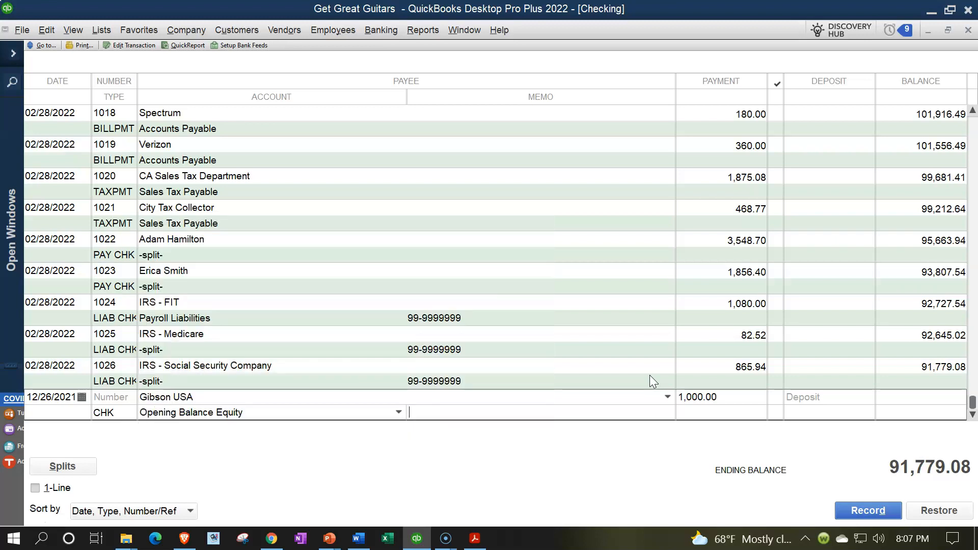
text(Adjust)
key(BackSpace)
key(BackSpace)
key(BackSpace)
key(BackSpace)
key(BackSpace)
key(BackSpace)
text(Check)
key(BackSpace)
key(BackSpace)
key(BackSpace)
text(ck form prior year outstanding)
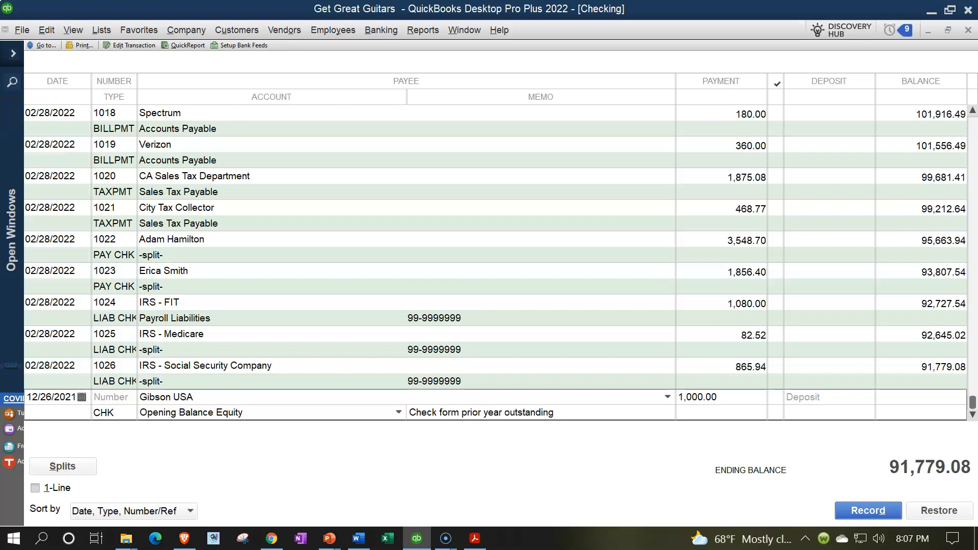
key(Return)
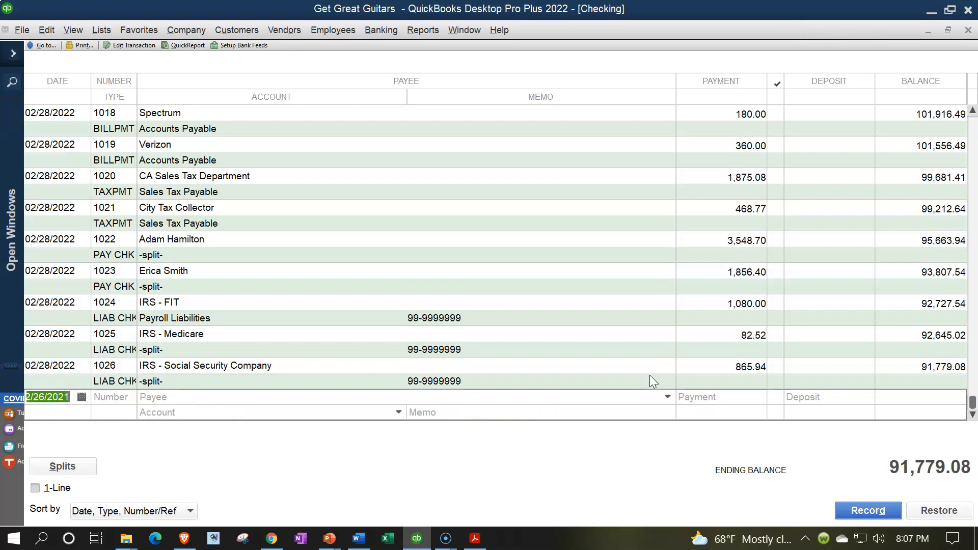
Try changing the 12/31/2021 opening balance deposit to 30,000.00 and discard the change
scroll(529, 332, up, 20)
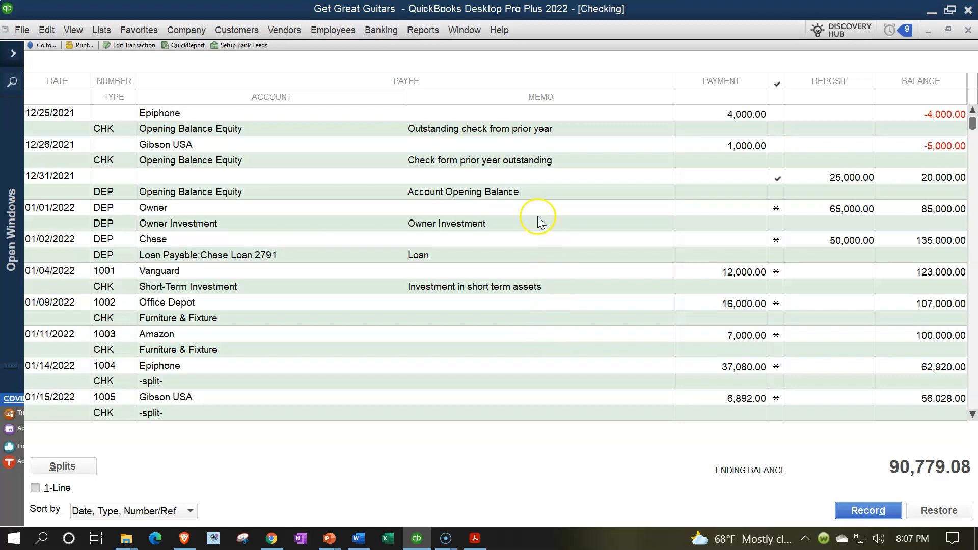
click(510, 192)
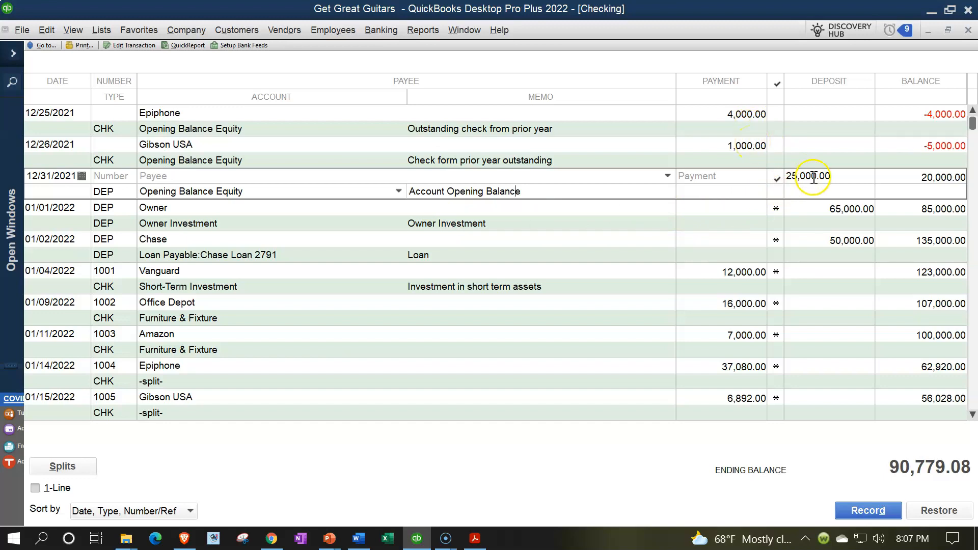
click(793, 176)
key(Delete)
key(BackSpace)
text(30)
click(586, 191)
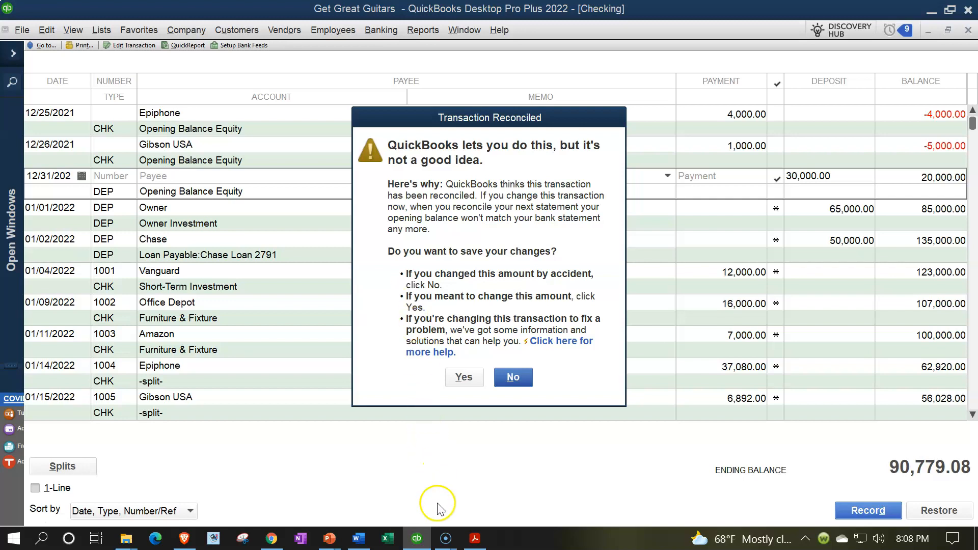
click(513, 378)
Bring up the open Checking reconciliation and leave it without completing it
click(12, 52)
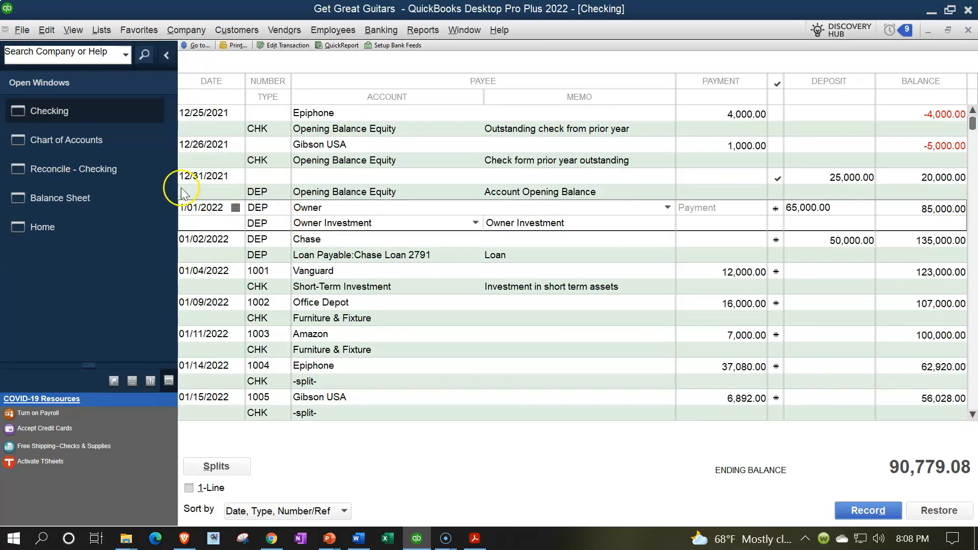
click(98, 171)
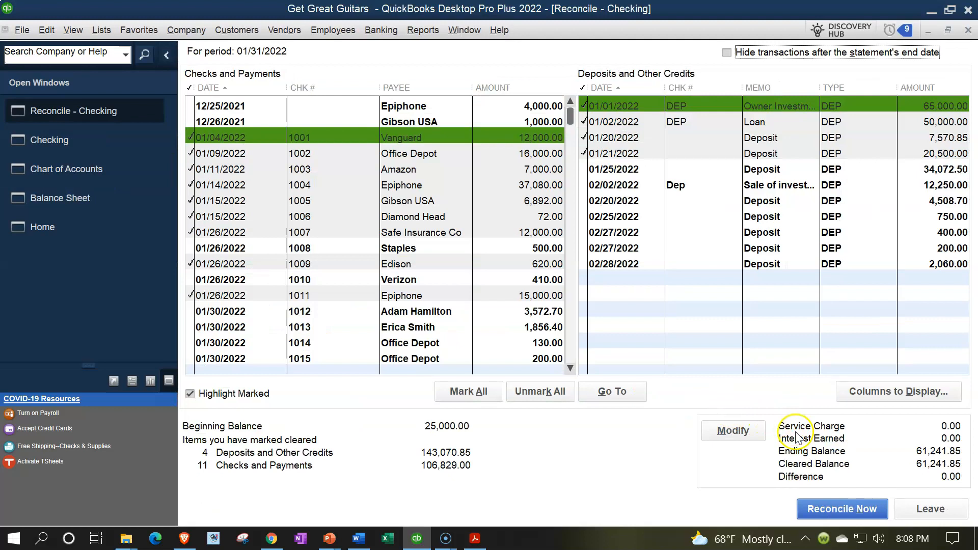
click(940, 519)
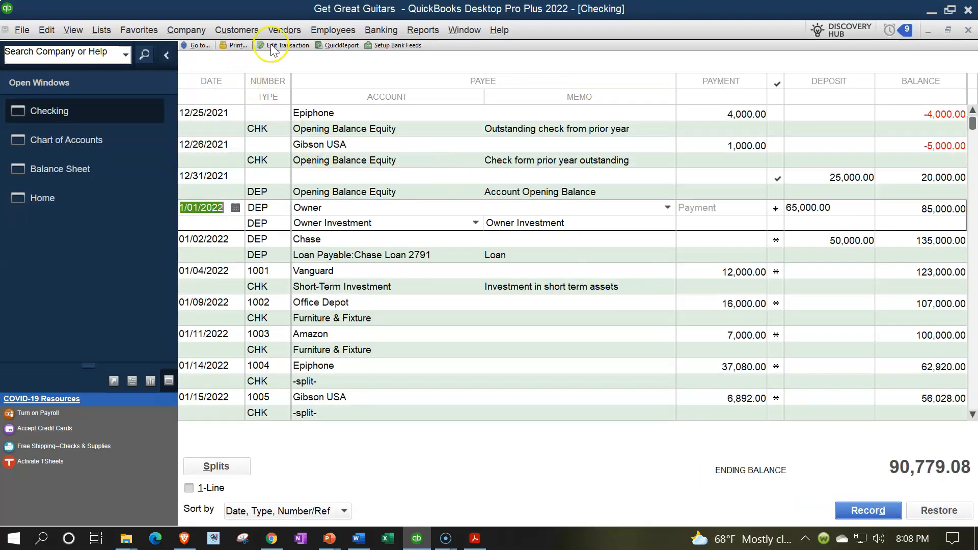
Check the beginning balance in the Begin Reconciliation setup for Checking and close it
click(377, 30)
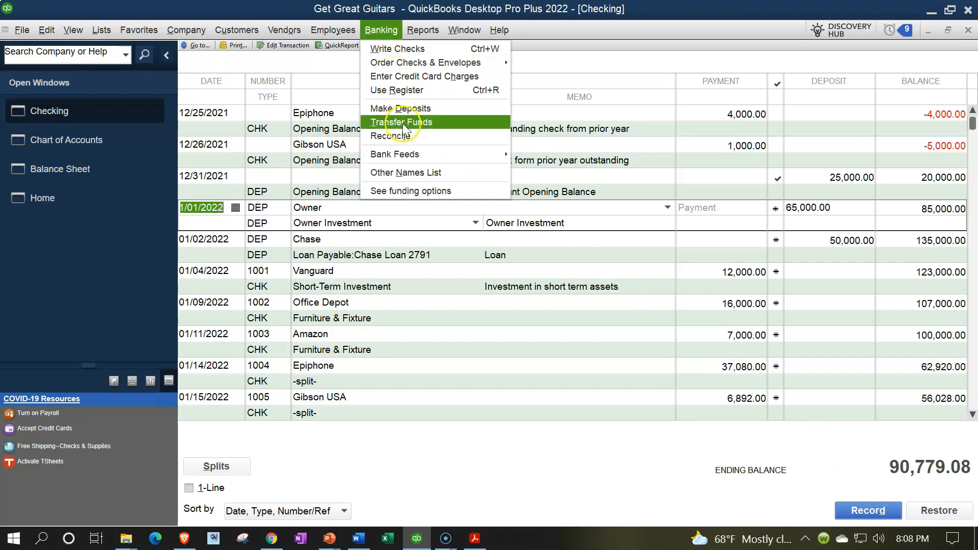
click(404, 136)
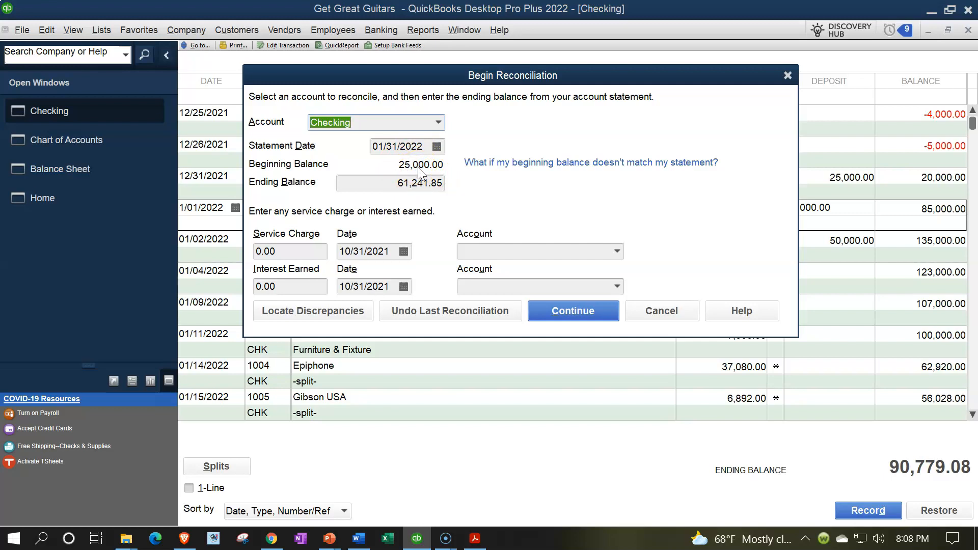
click(787, 75)
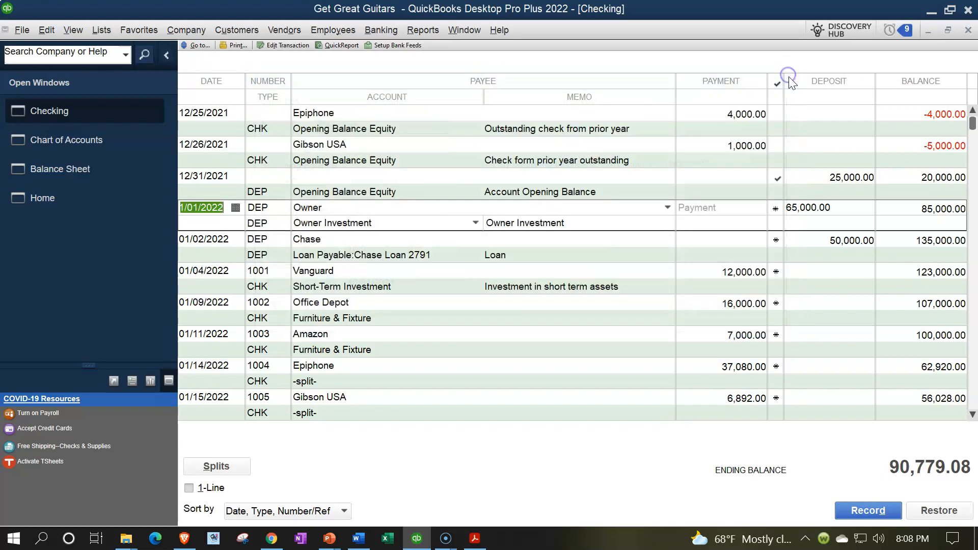
Set the 12/31/2021 opening balance deposit to 30,000.00 and save the change to the reconciled transaction
click(823, 176)
drag(842, 177, 728, 176)
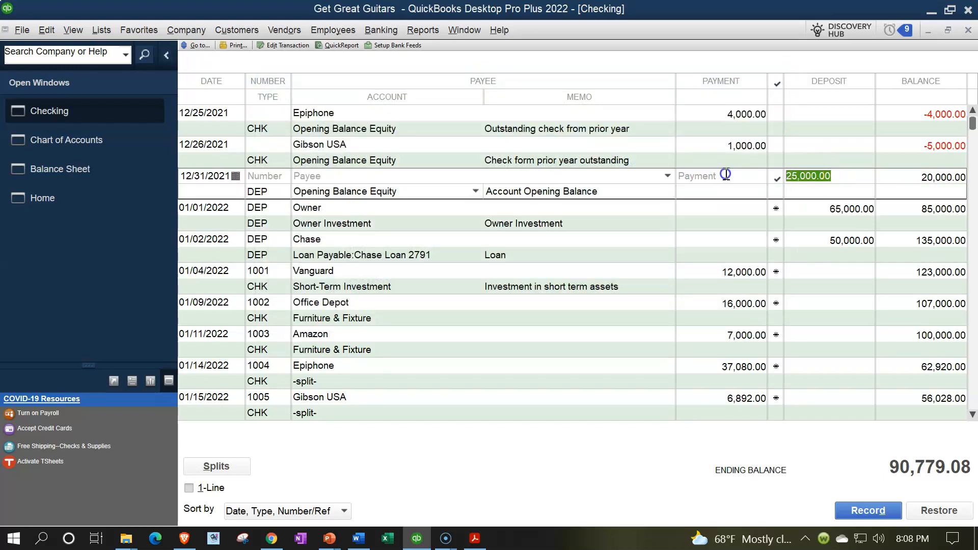
text(30000)
key(Return)
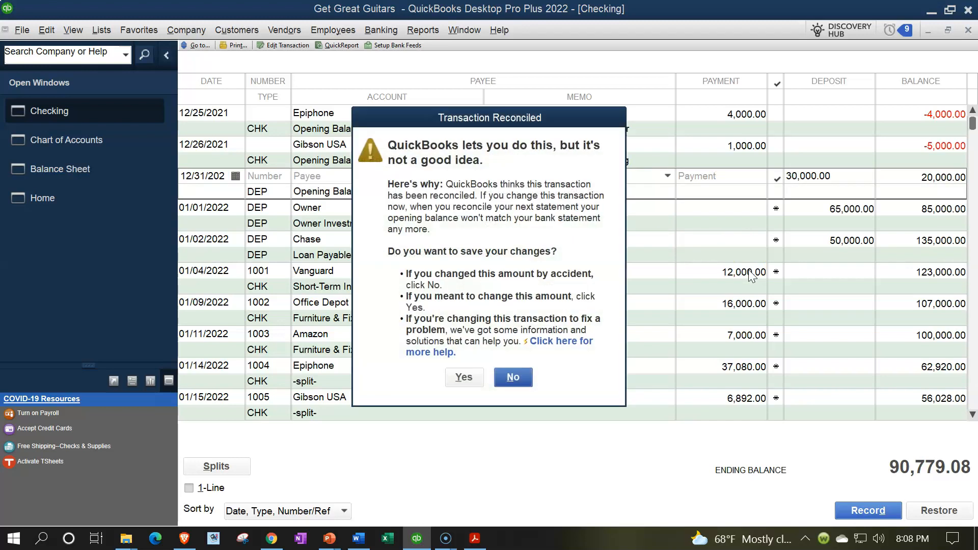
click(463, 377)
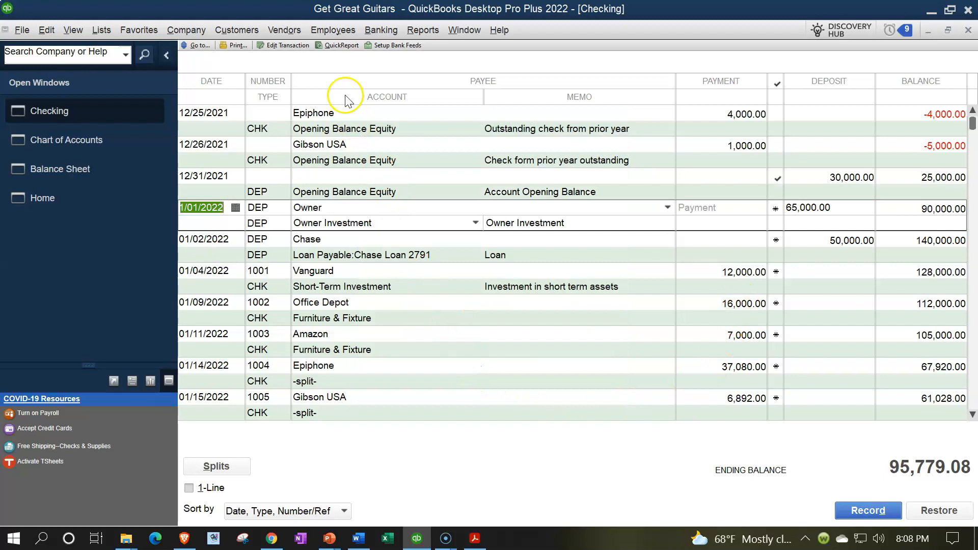
Resume the Checking reconciliation for 01/31/2022 and hide transactions after the statement's end date
click(380, 30)
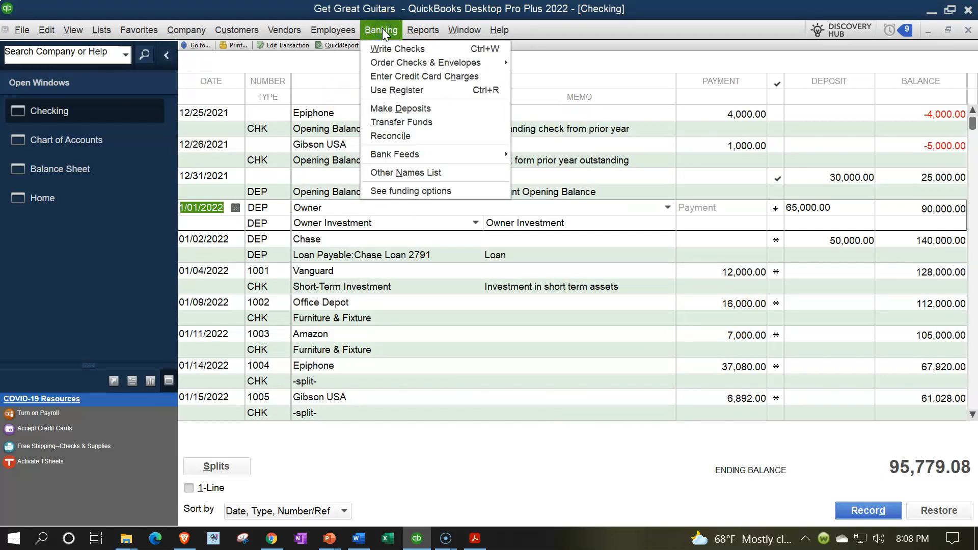
click(390, 135)
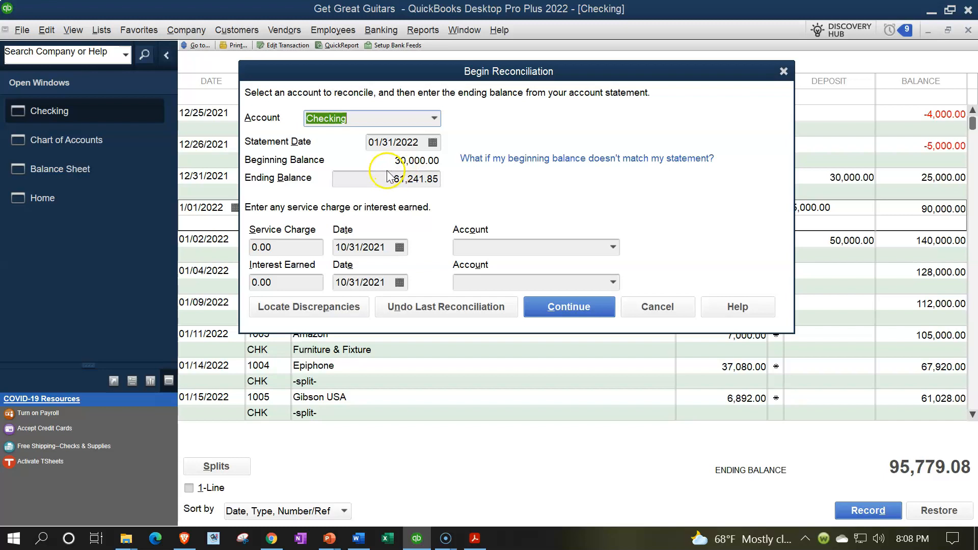
click(567, 305)
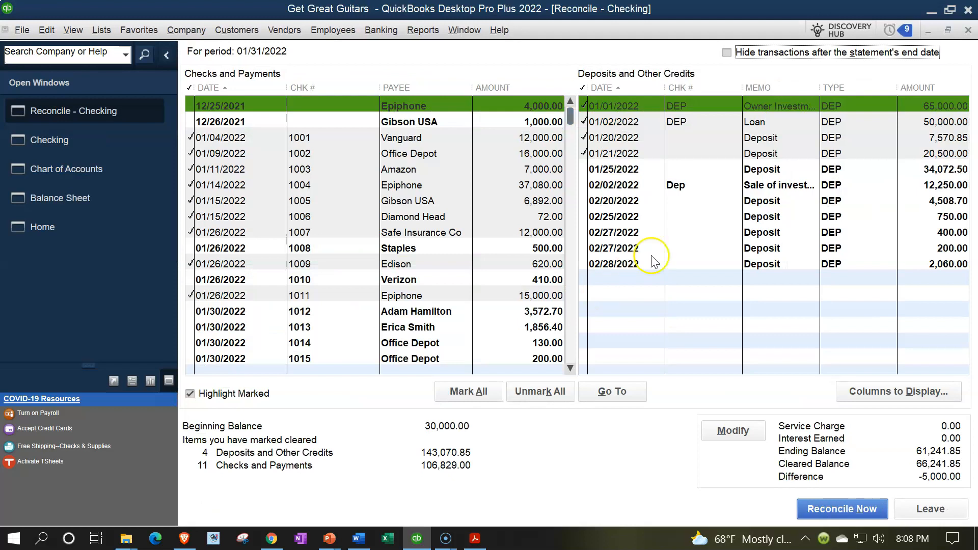
click(727, 53)
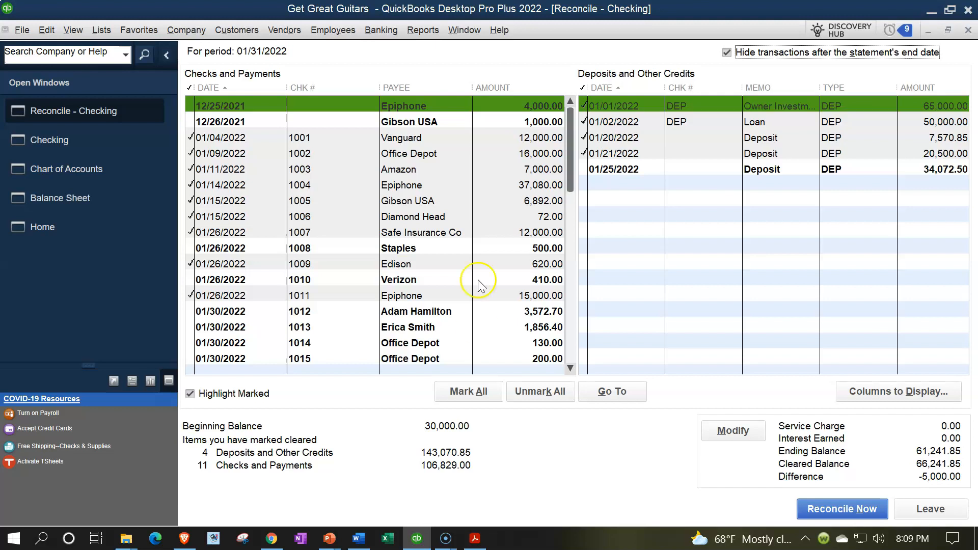
Mark the 12/25/2021 Epiphone check of 4,000.00 and the 12/26/2021 Gibson USA check of 1,000.00 as cleared
click(520, 109)
click(521, 121)
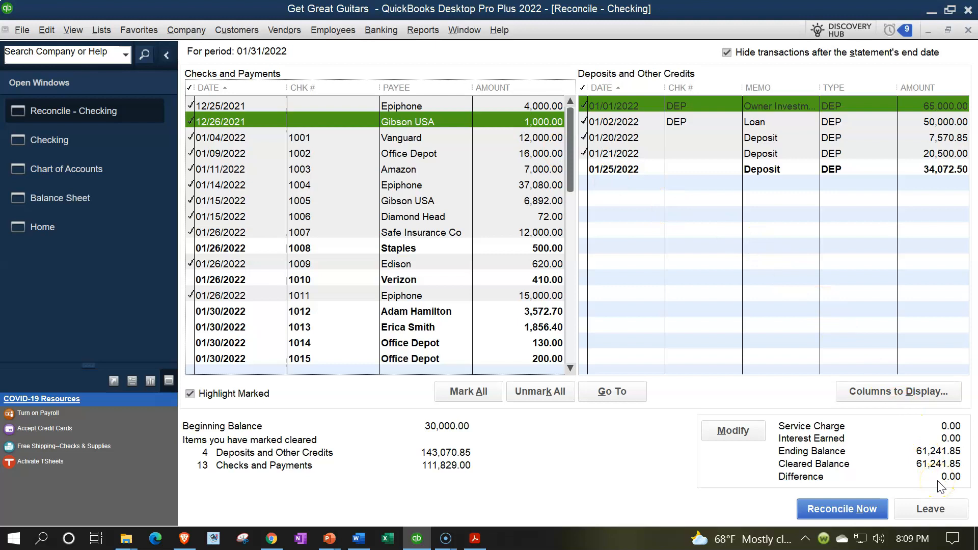
click(272, 91)
click(806, 508)
Compare the reconciliation's beginning balance and cleared items with the bank statement, and leave the reconciliation without completing it
click(474, 538)
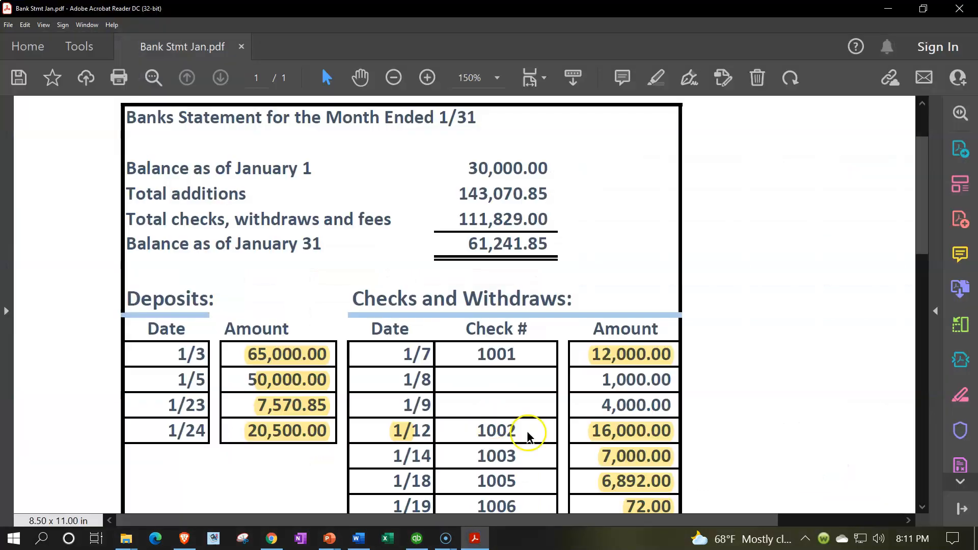
drag(468, 168, 554, 171)
click(416, 538)
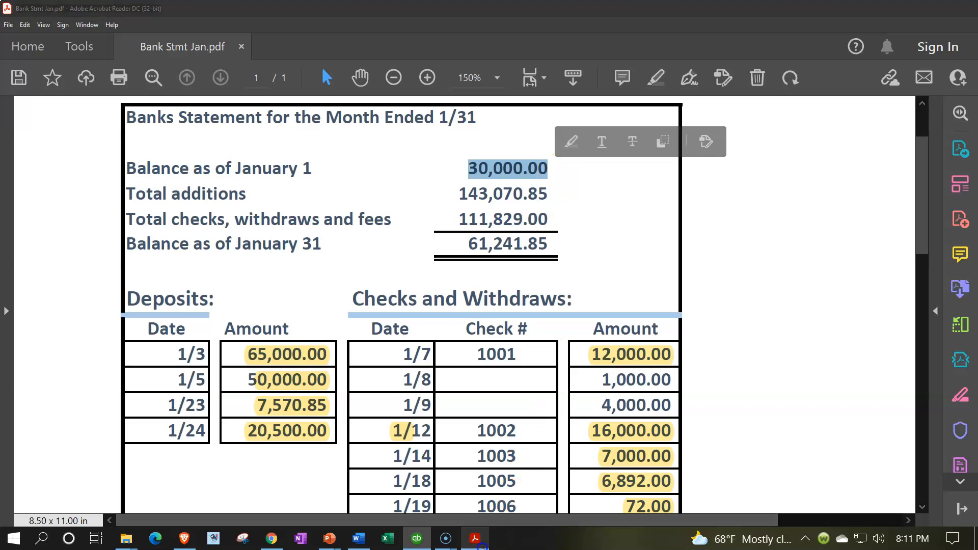
click(475, 539)
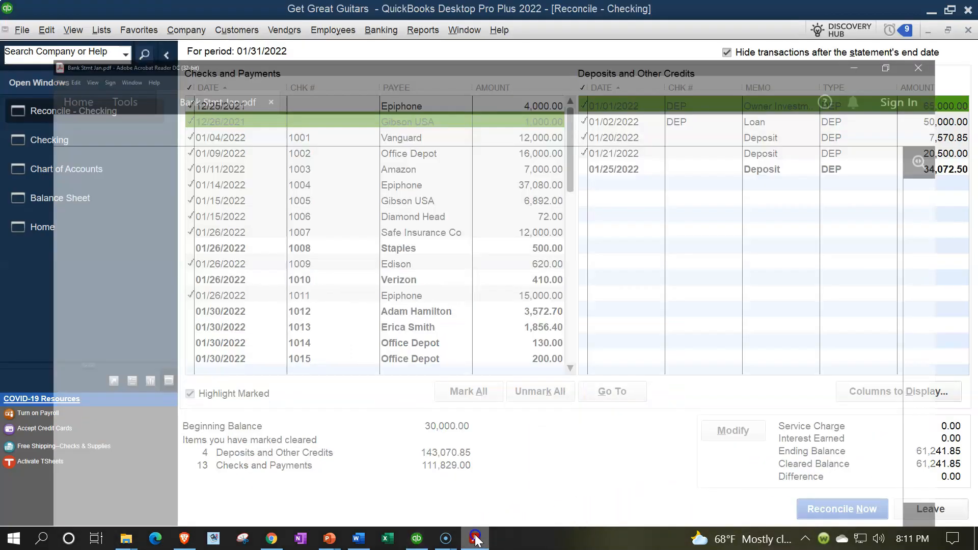
scroll(327, 365, down, 5)
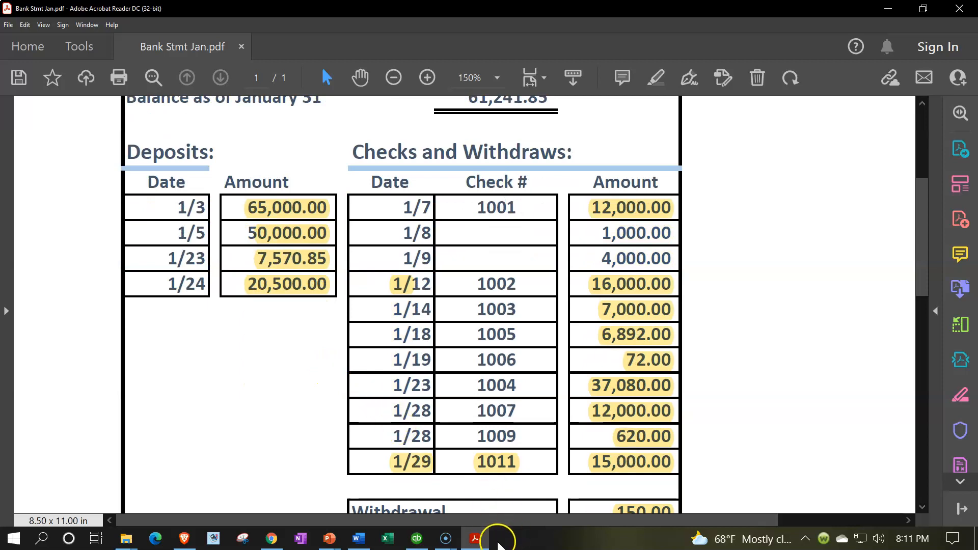
click(475, 538)
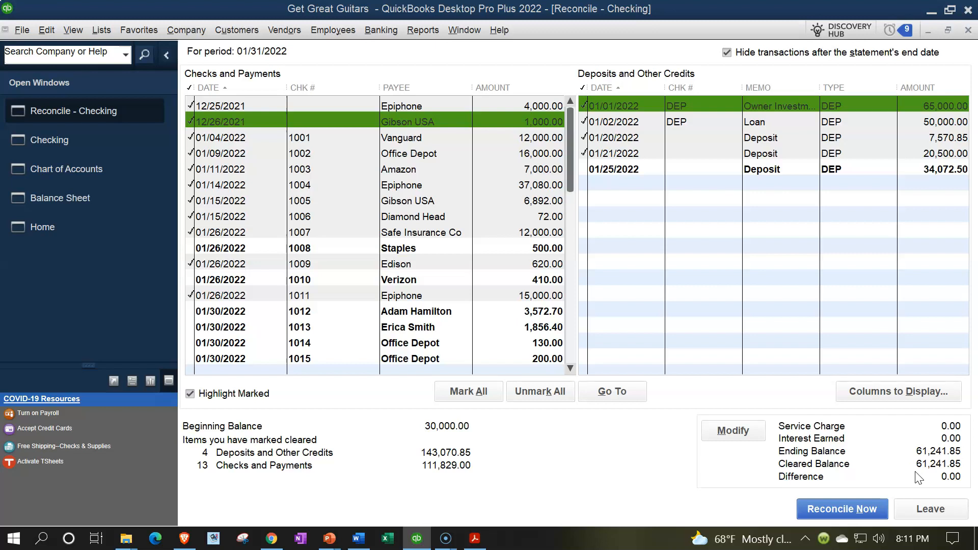
click(931, 509)
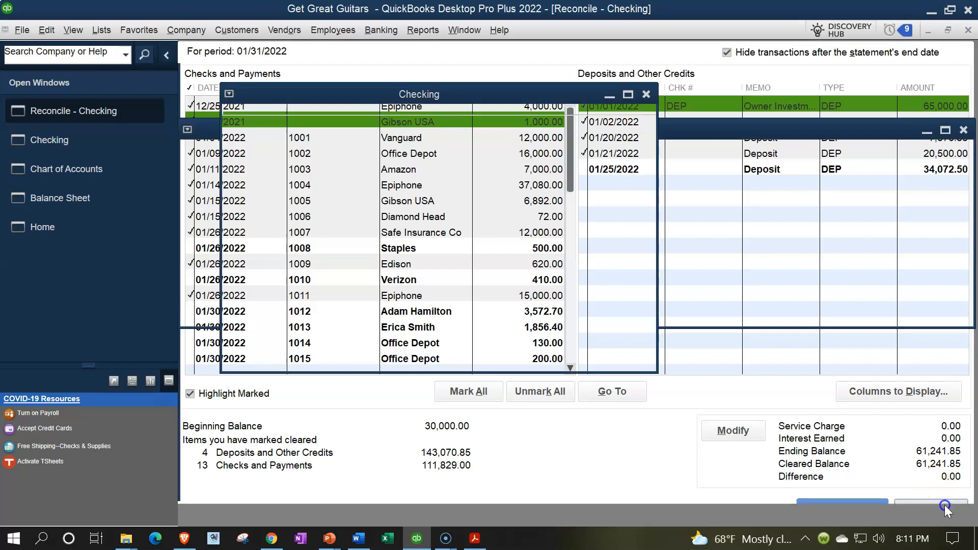